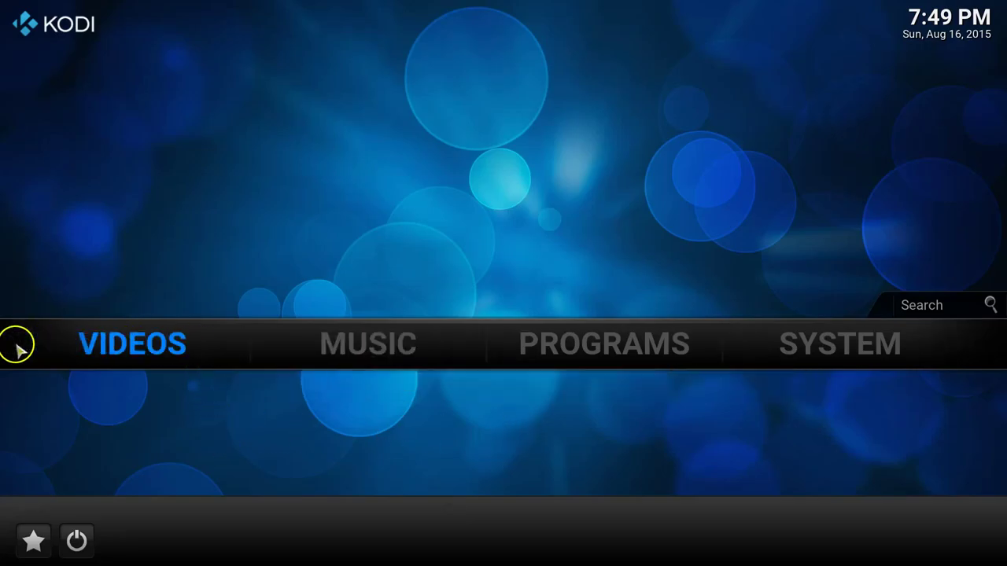
Step: Start a new video source and browse NFS to 192.168.0.20, which shows only music and photo
mouse_move(31, 343)
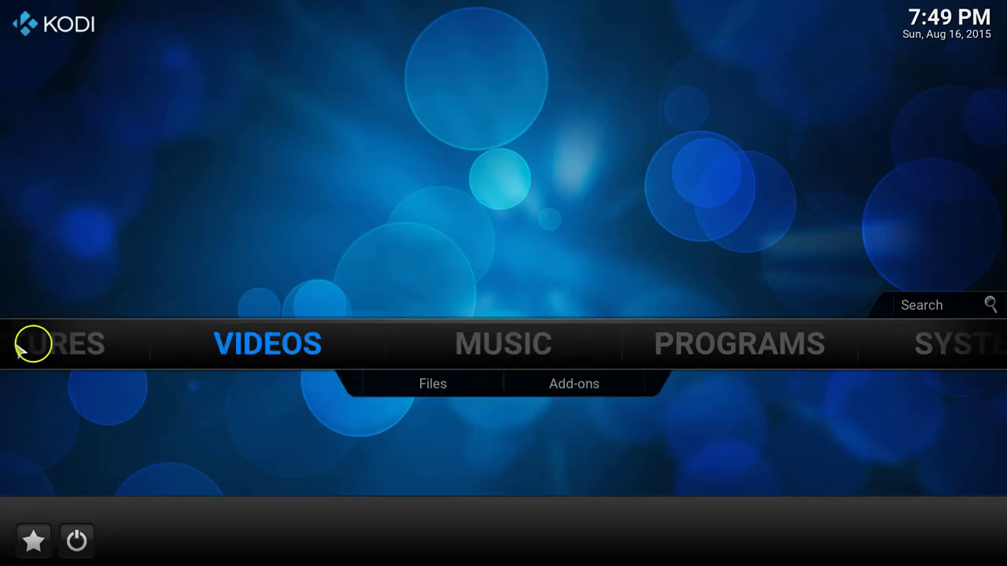
left_click(271, 344)
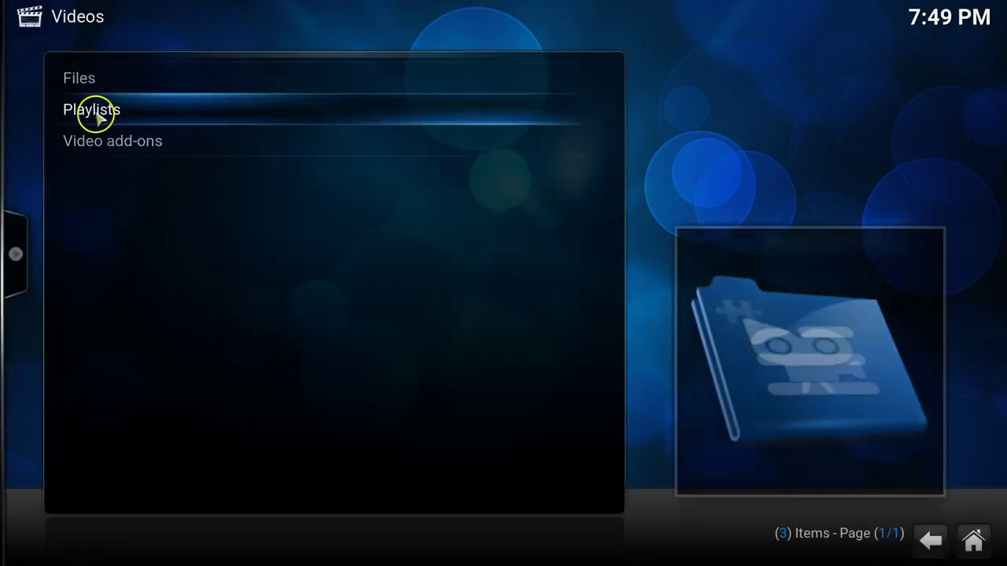
left_click(89, 87)
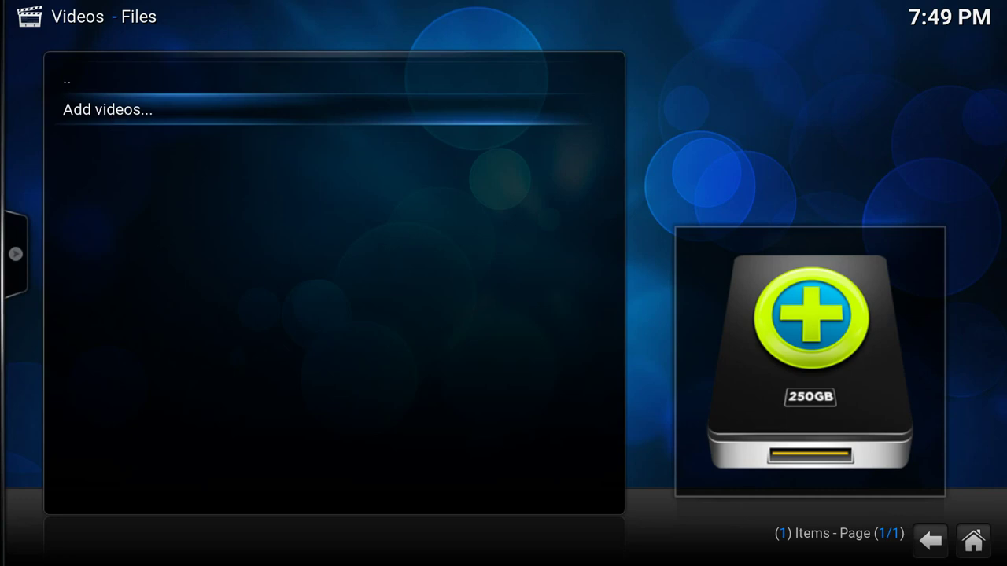
left_click(112, 113)
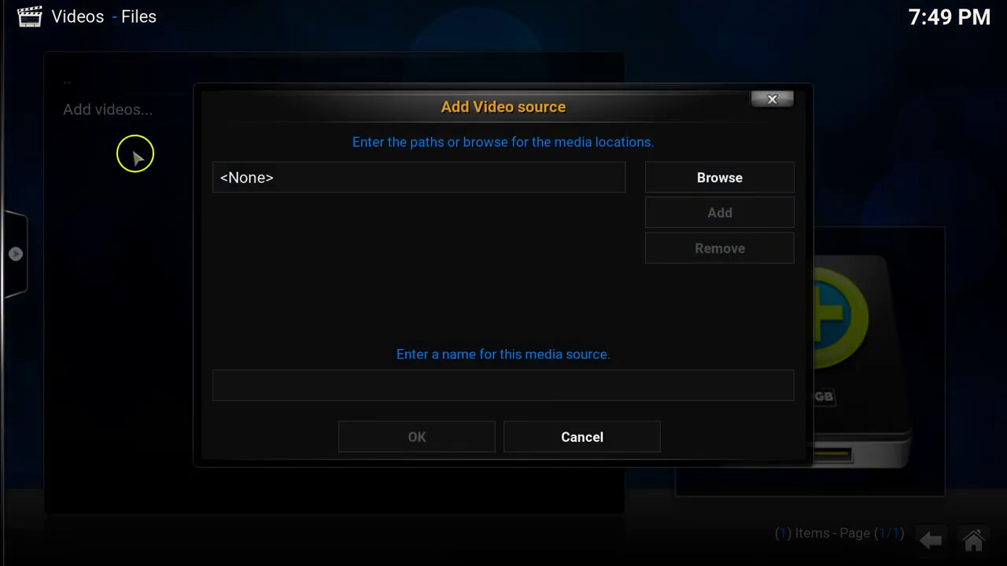
left_click(705, 189)
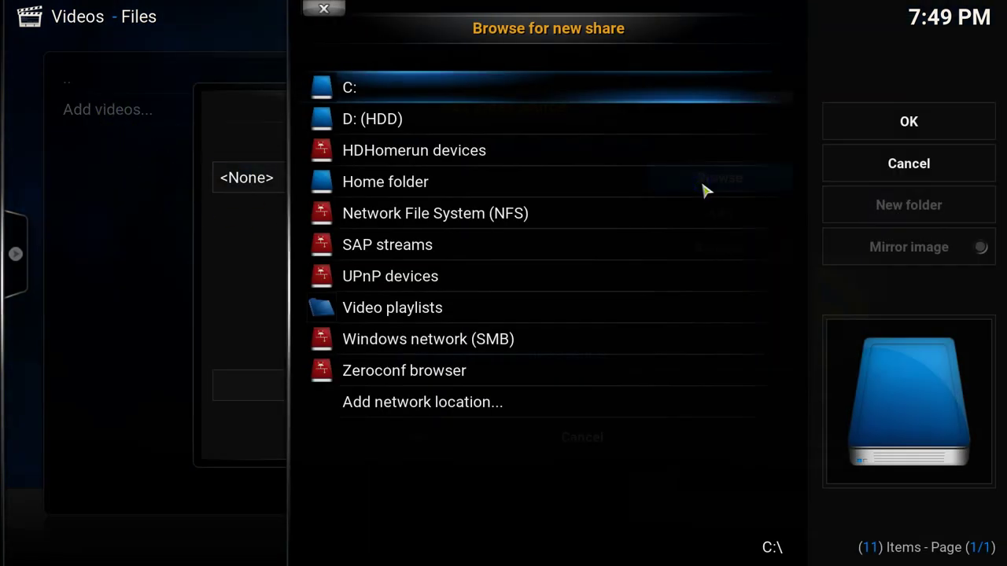
left_click(453, 214)
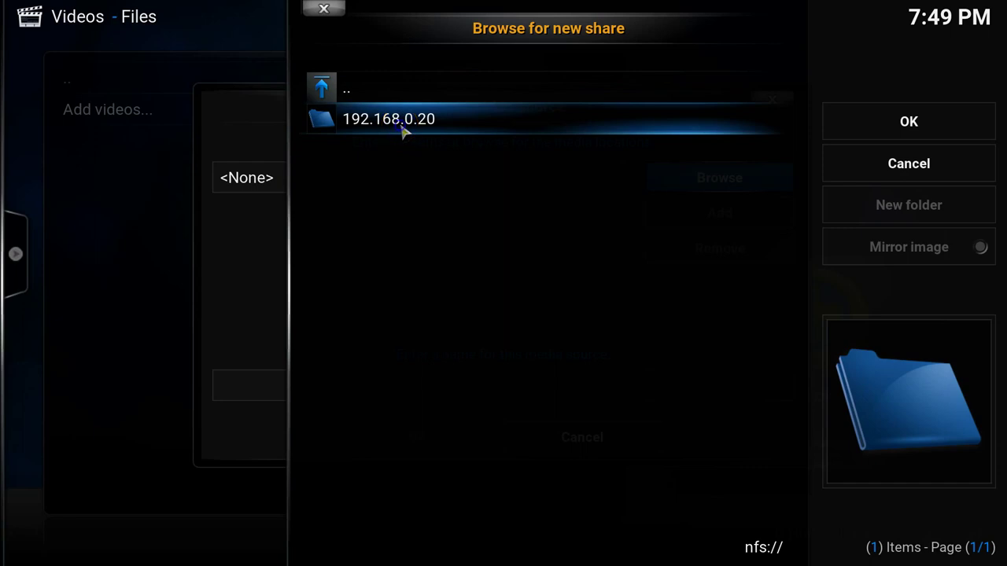
left_click(400, 126)
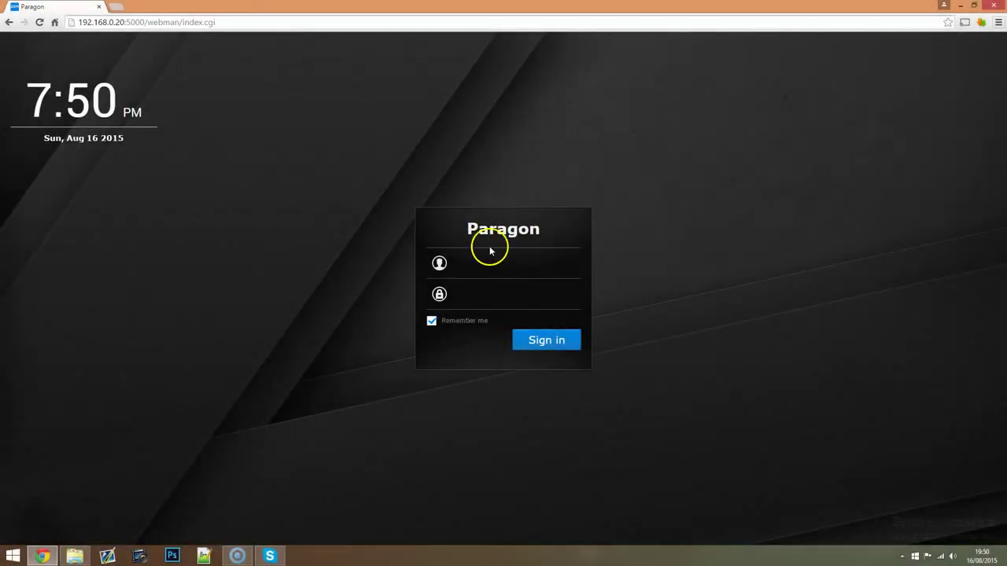
Step: Sign in to DSM as admin, declining the save-password prompt and closing the notification
left_click(496, 262)
type("admin")
key("Tab")
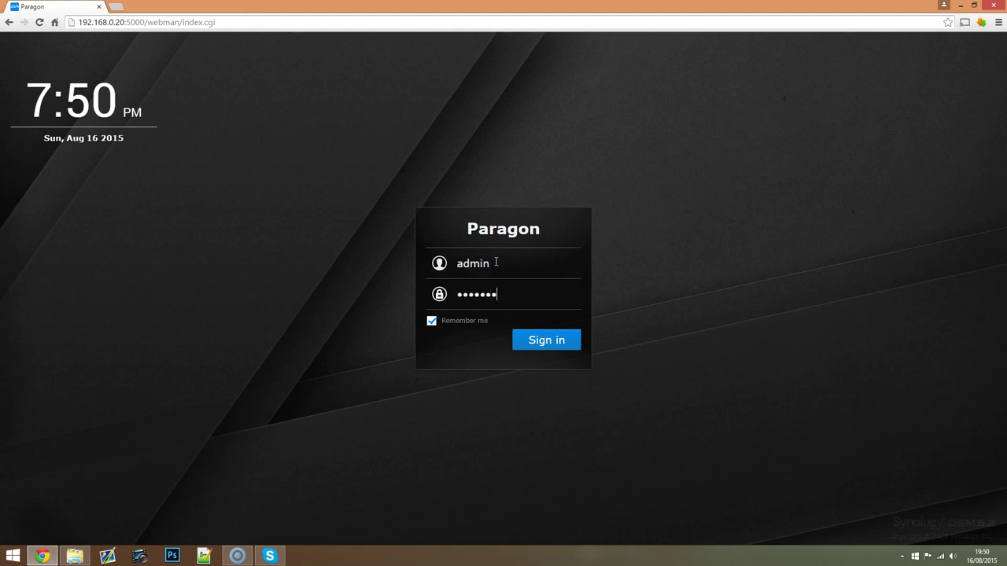
key("Return")
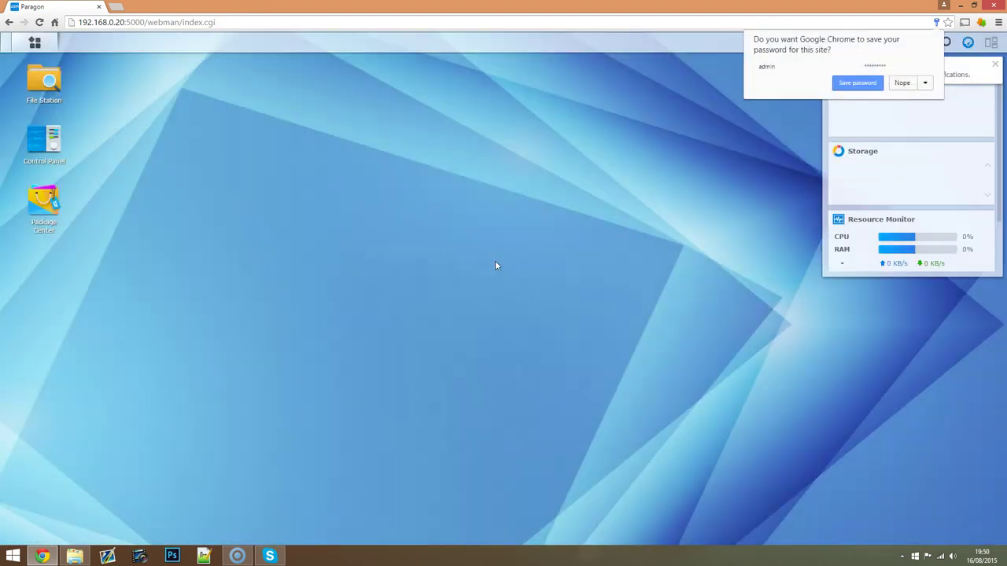
left_click(908, 82)
left_click(997, 65)
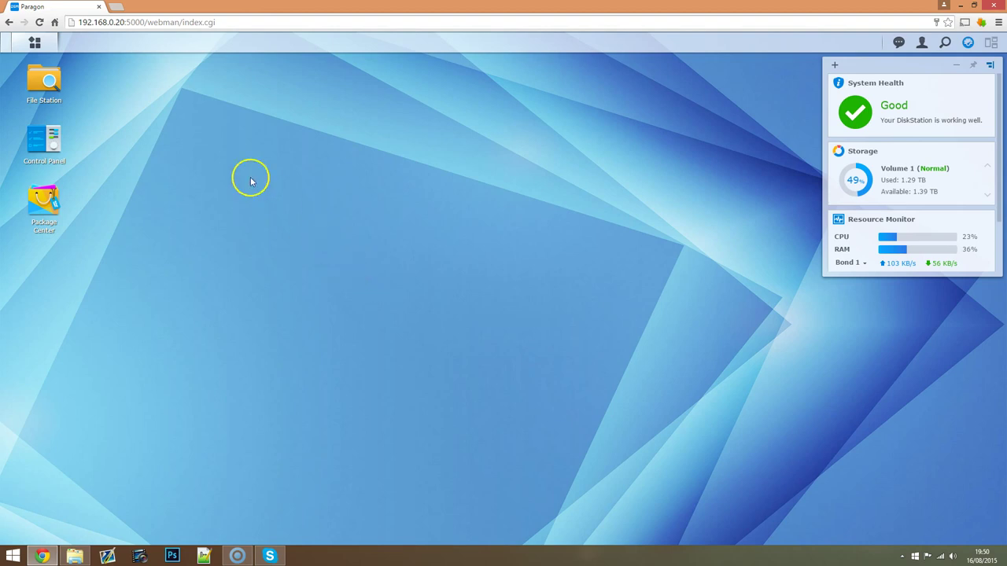
Step: In Control Panel > File Services, make sure the NFS service is enabled with NFSv4 support
left_click(45, 47)
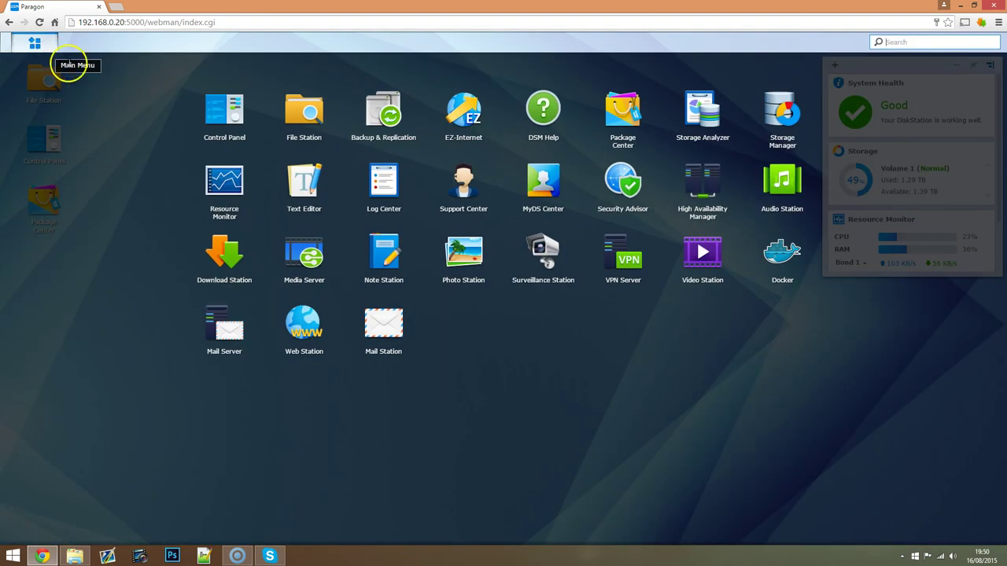
left_click(223, 118)
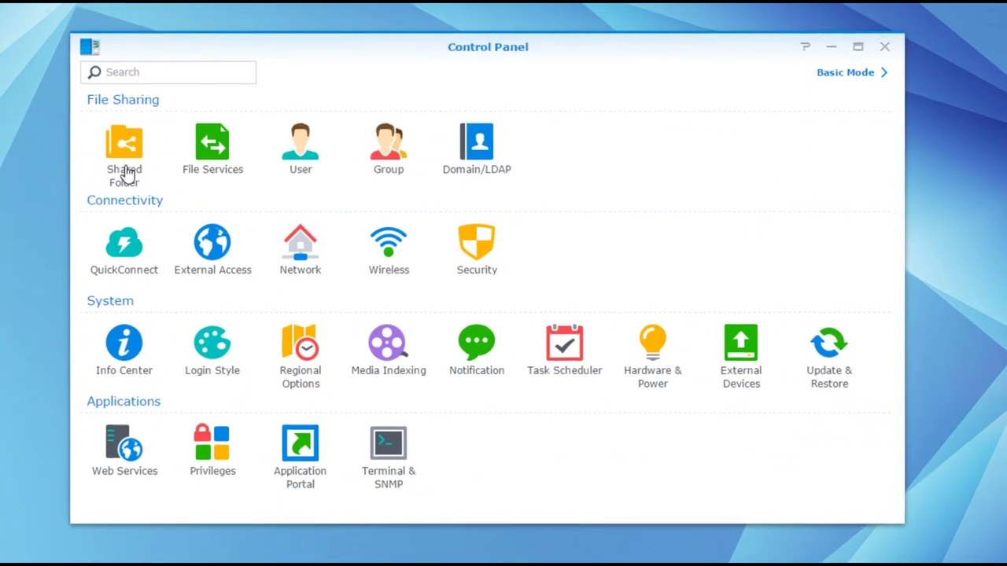
left_click(223, 162)
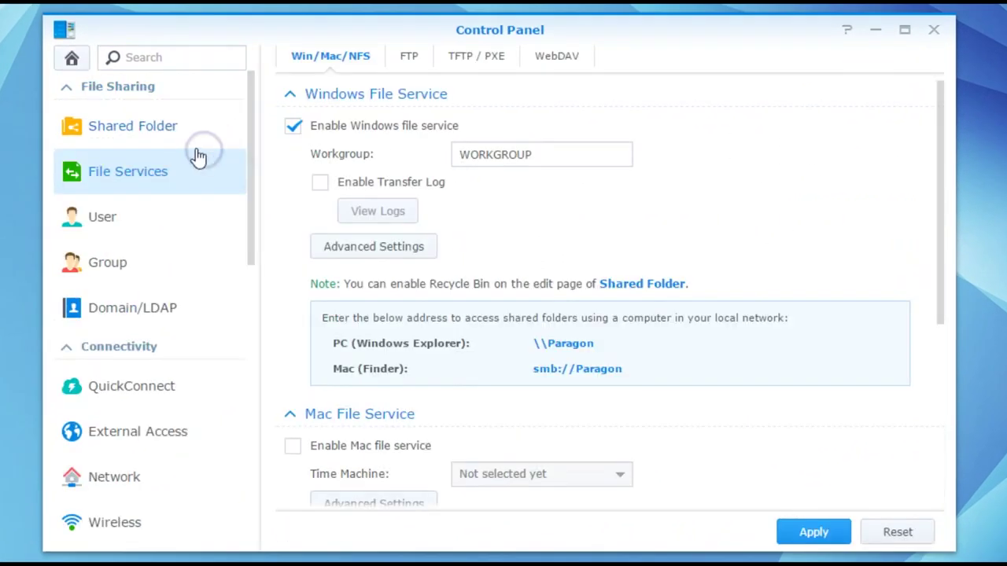
left_click_drag(938, 111, 931, 337)
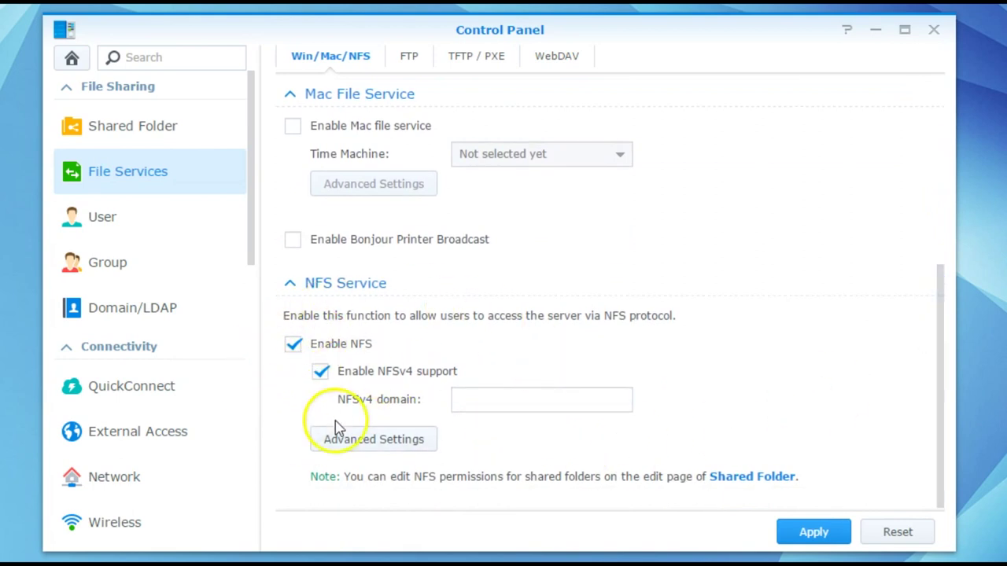
left_click(294, 349)
left_click(294, 349)
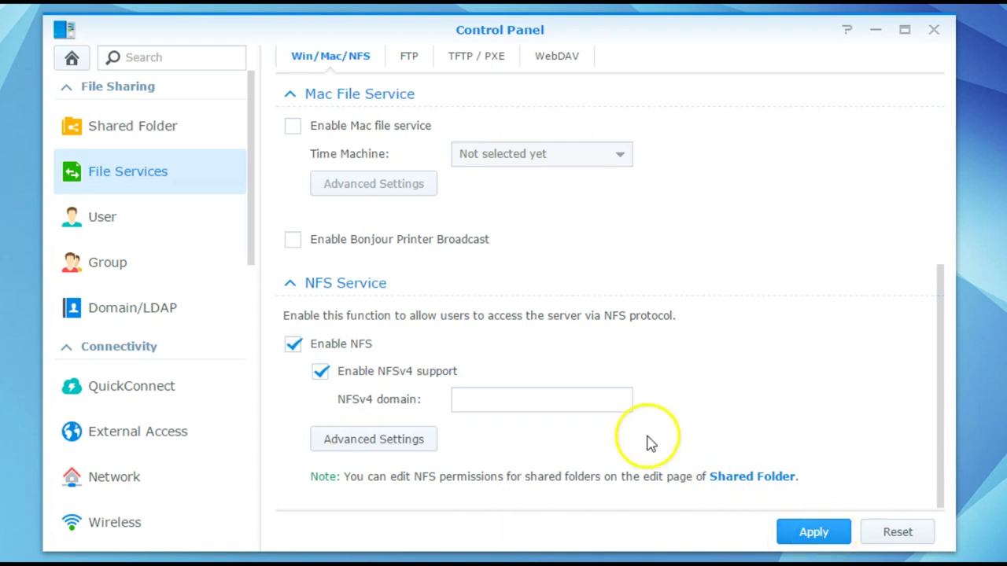
Step: Open the video shared folder's Edit dialog on its empty NFS Permissions tab
left_click(70, 58)
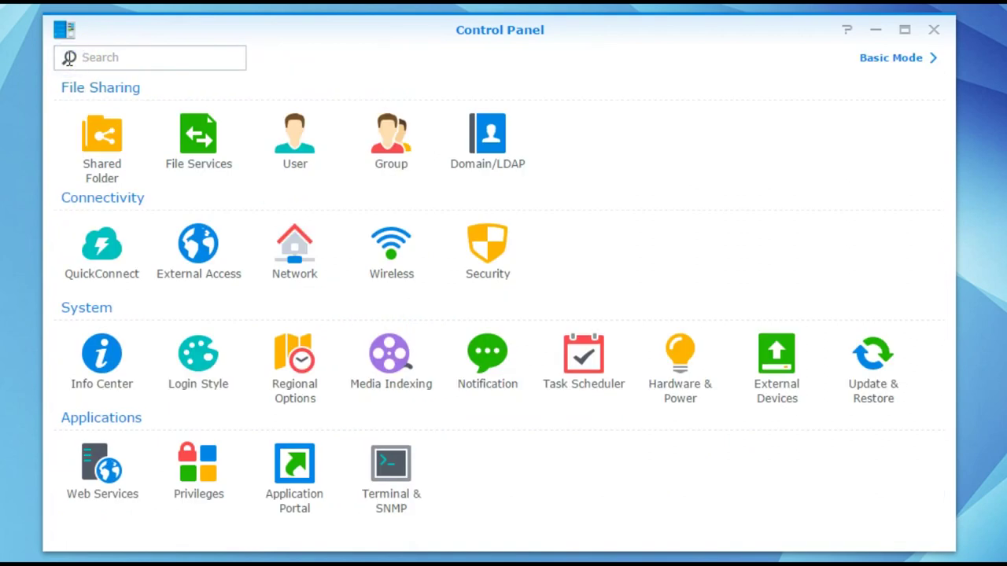
left_click(110, 163)
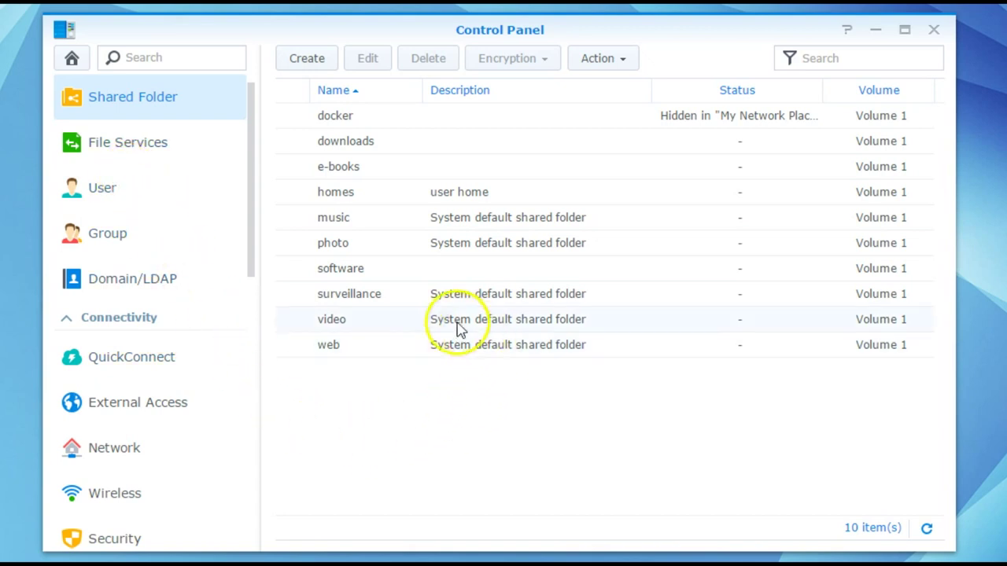
left_click(403, 328)
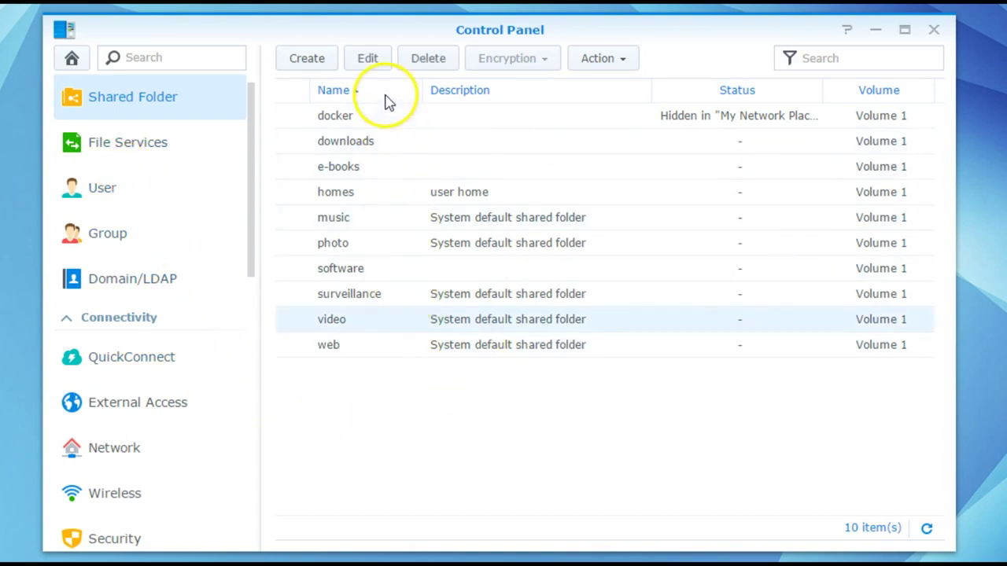
left_click(371, 68)
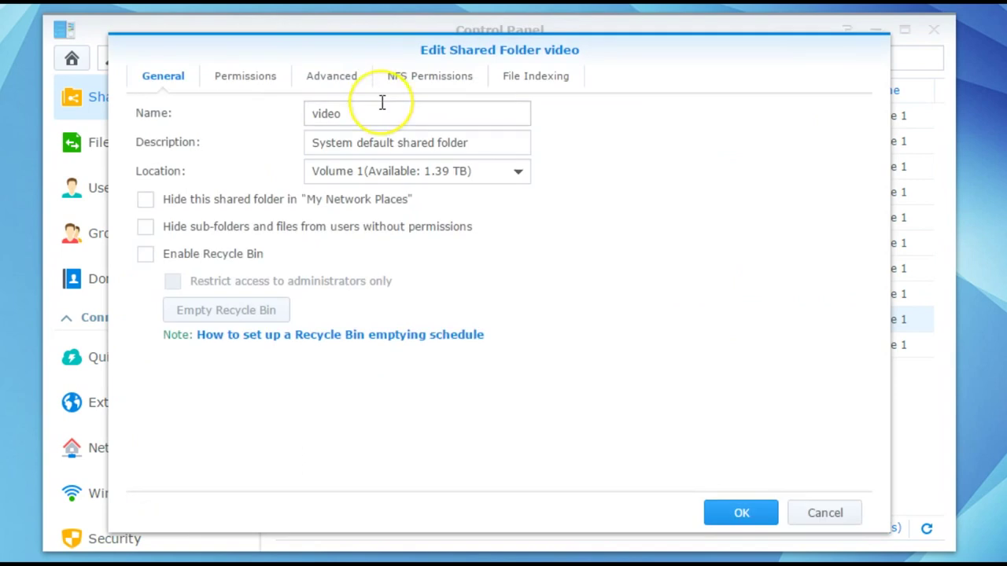
left_click(436, 87)
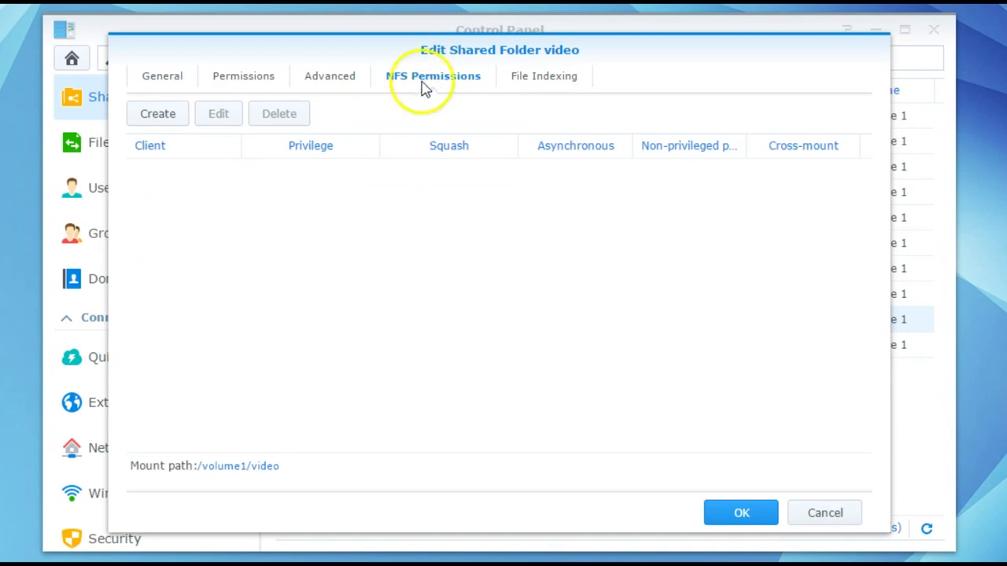
Step: Add and save an NFS rule for video: host *, Read/Write, squash 'Map all users to admin'
left_click(152, 124)
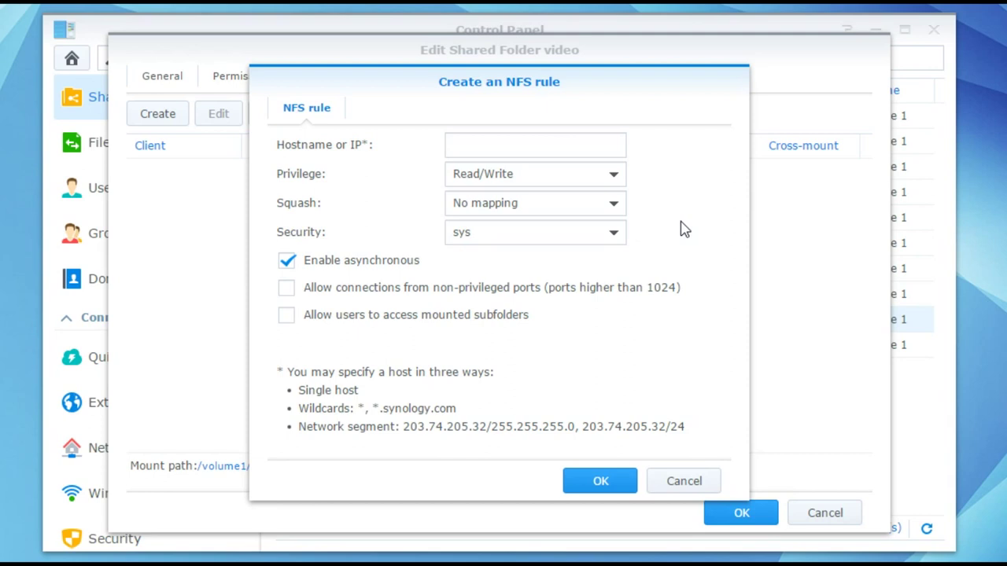
left_click(662, 219)
left_click(600, 149)
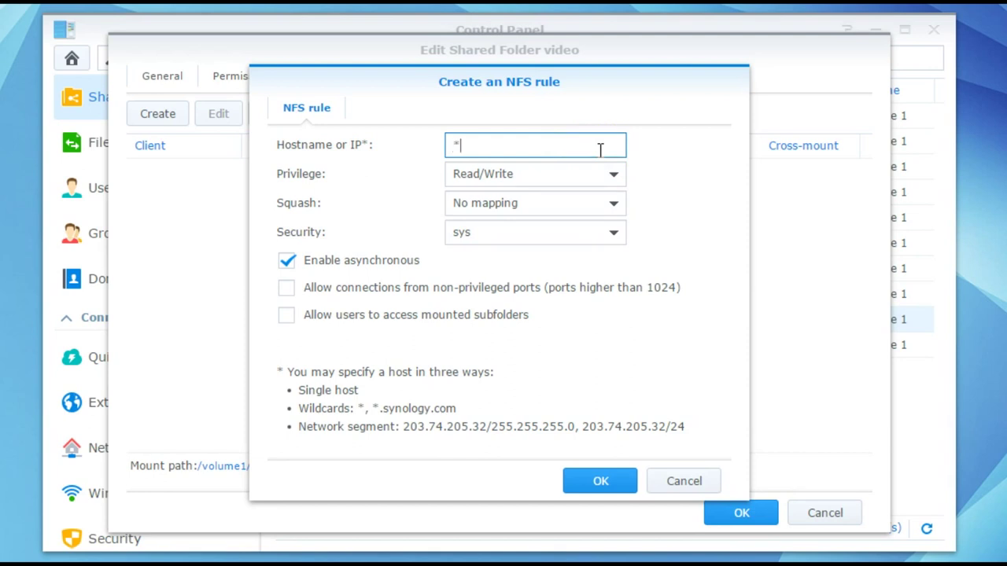
left_click(616, 203)
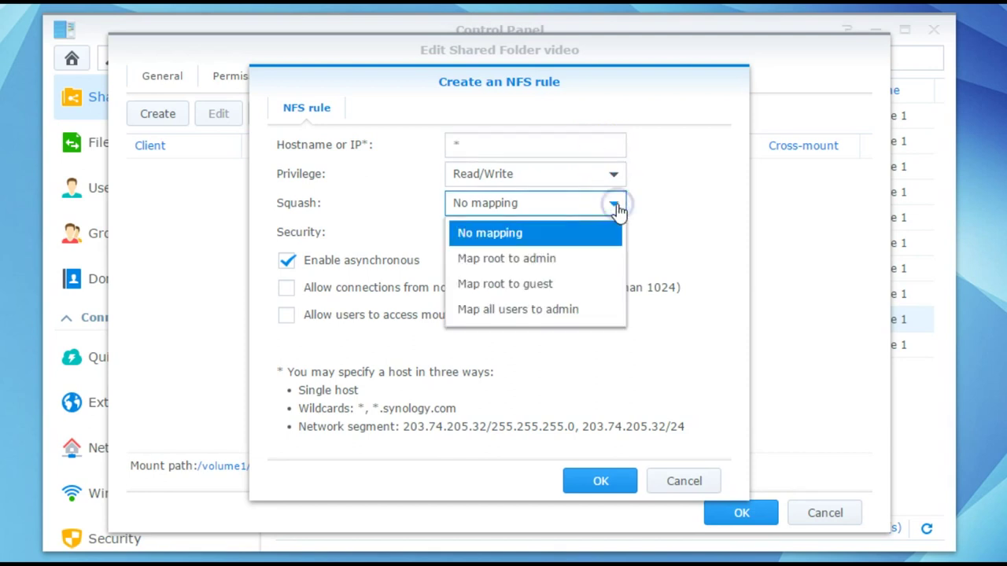
left_click(562, 310)
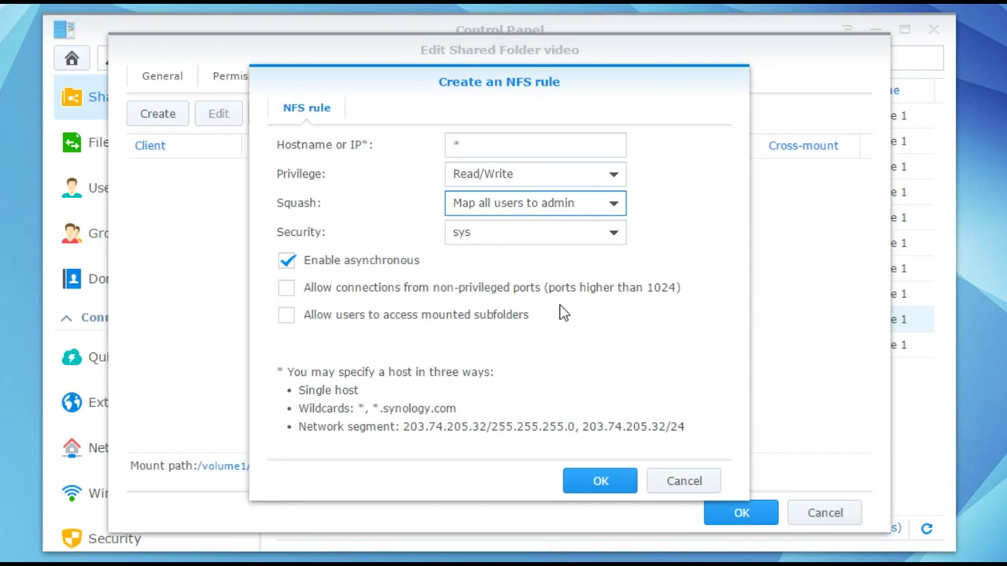
left_click(599, 488)
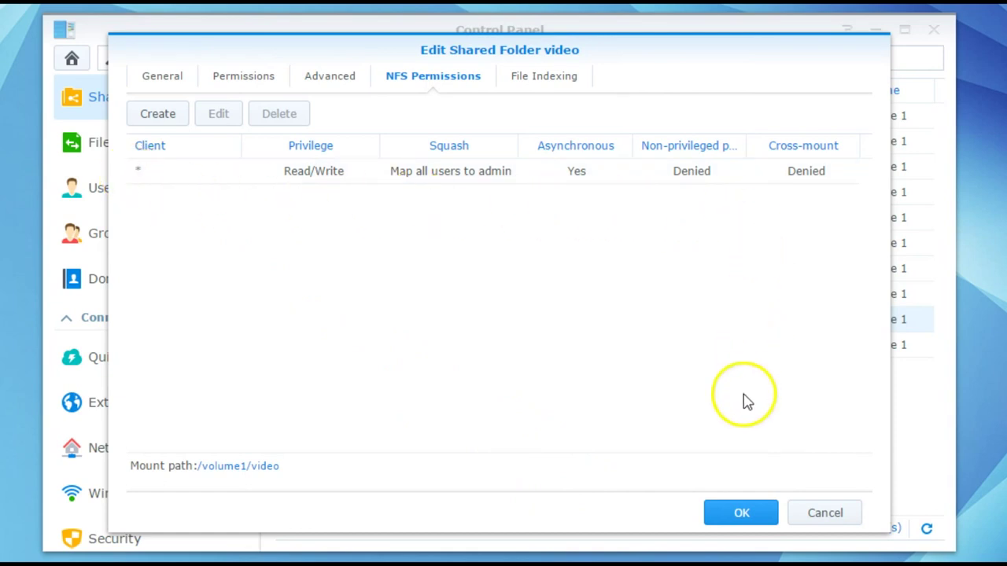
left_click(738, 520)
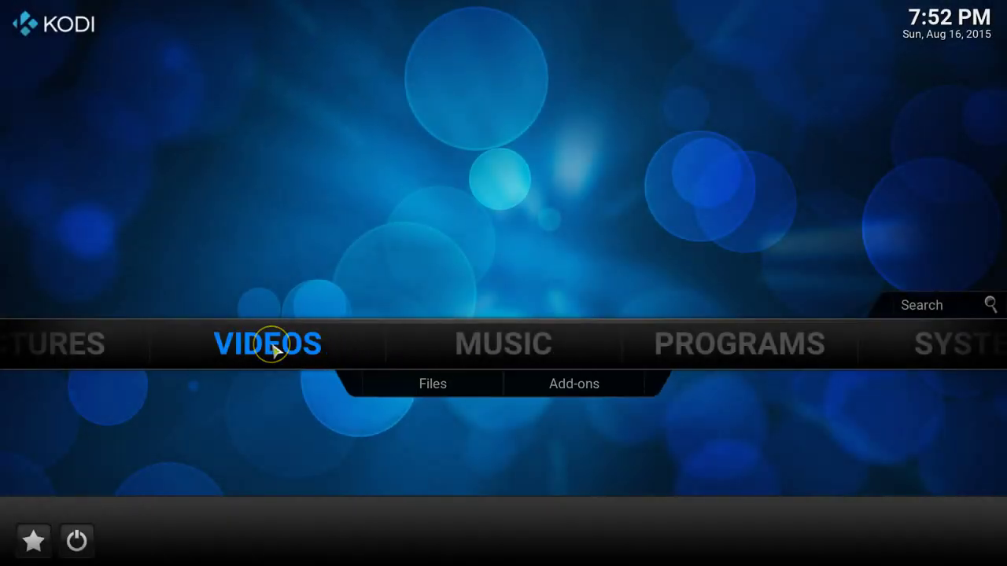
Step: In Kodi Videos > Files, begin adding a new video source and open Browse
left_click(271, 350)
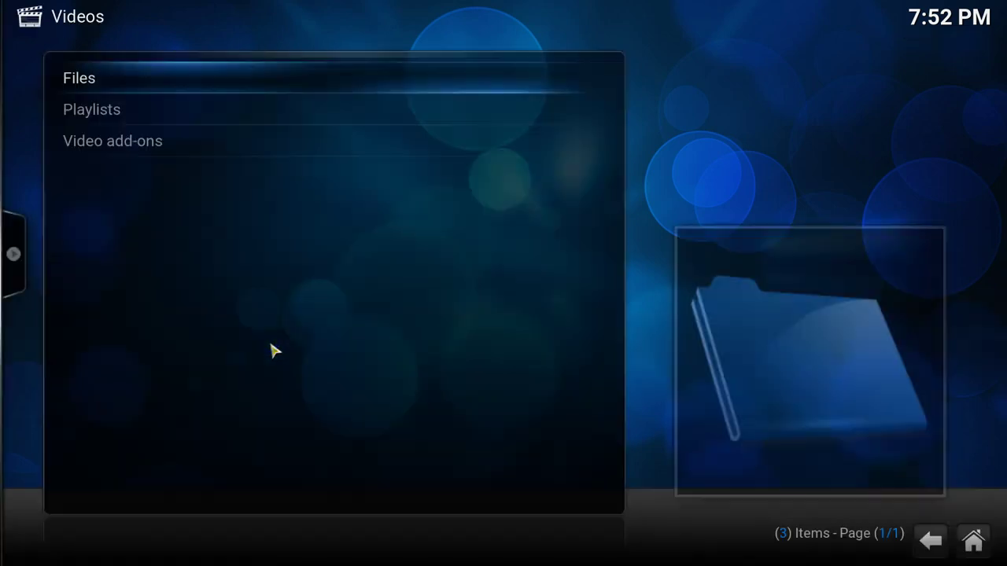
left_click(82, 78)
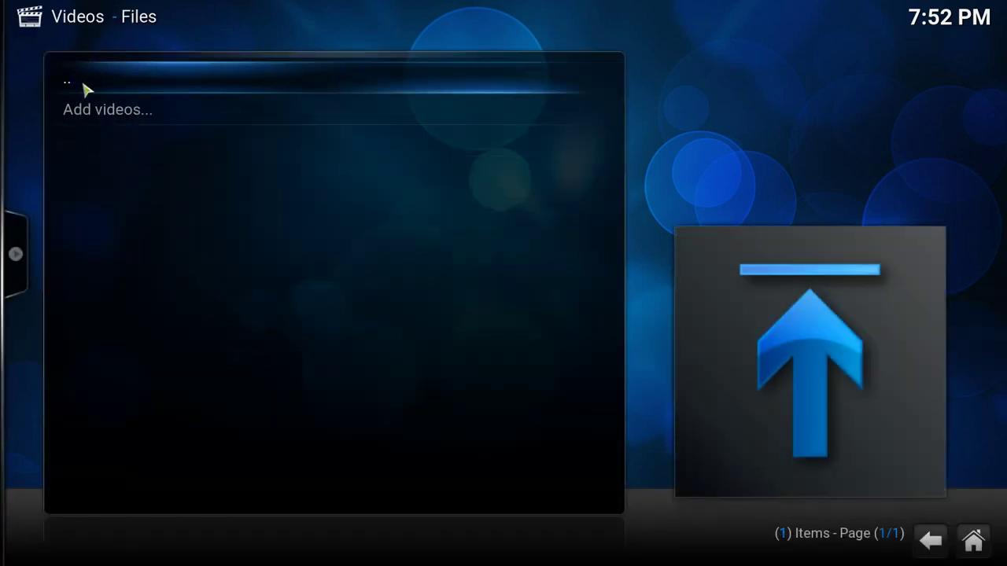
left_click(92, 107)
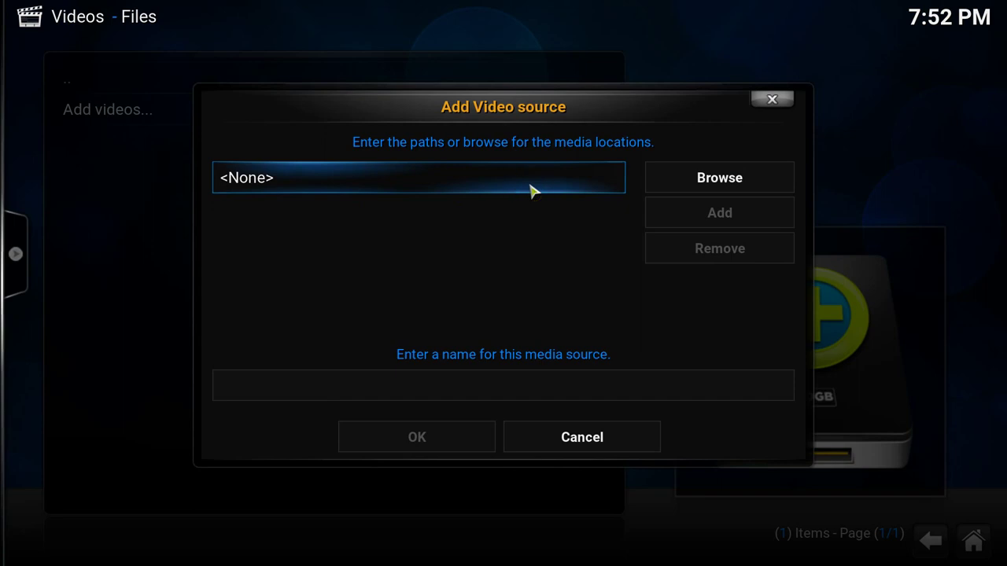
left_click(646, 180)
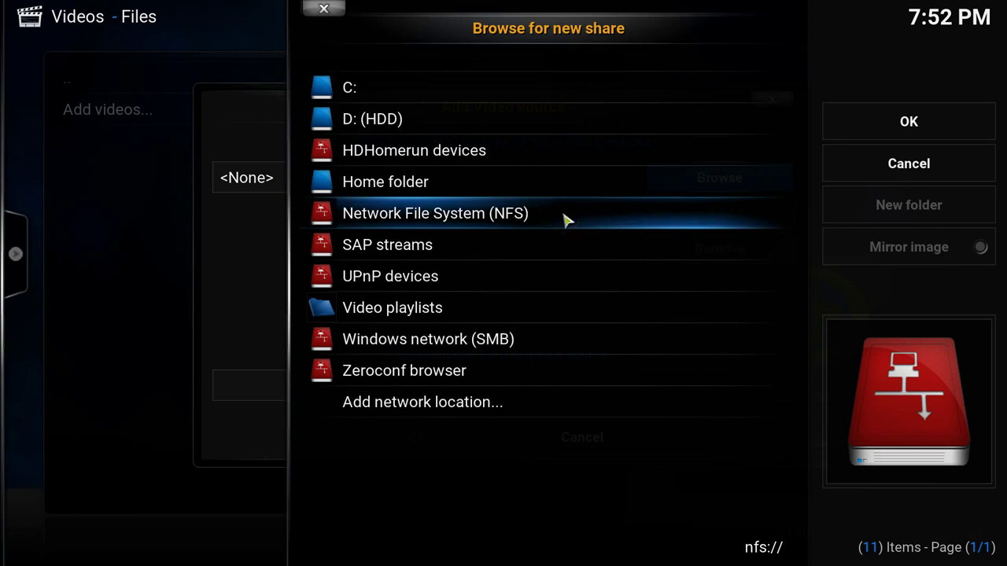
key("Escape")
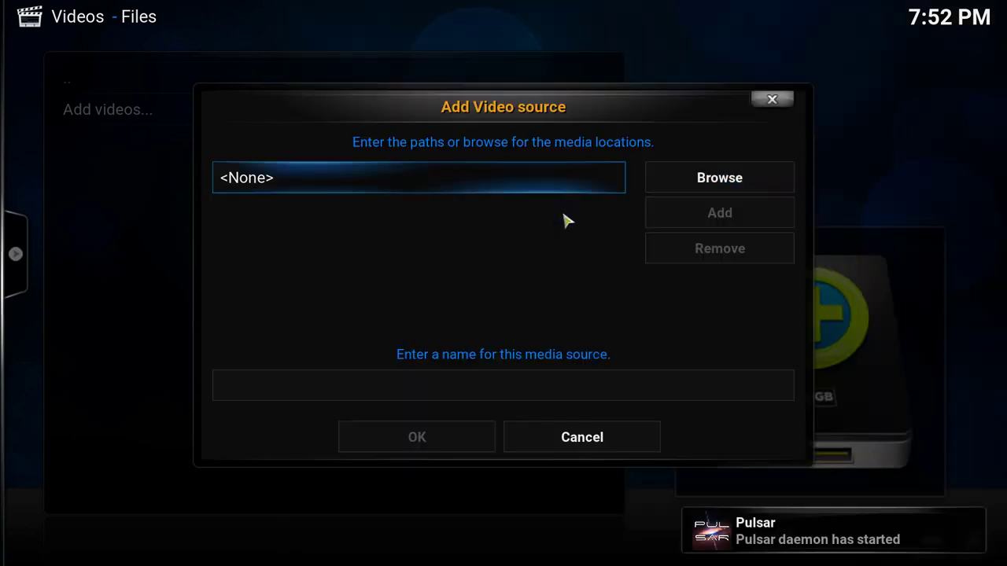
left_click(647, 191)
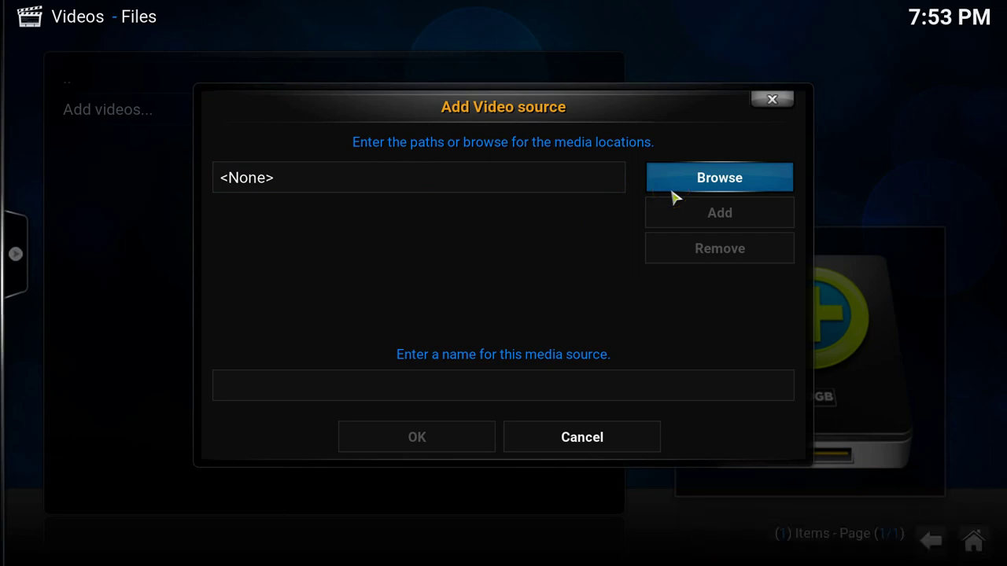
Step: Browse NFS to 192.168.0.20 /volume1/video/Movie and accept it as the source path
left_click(694, 188)
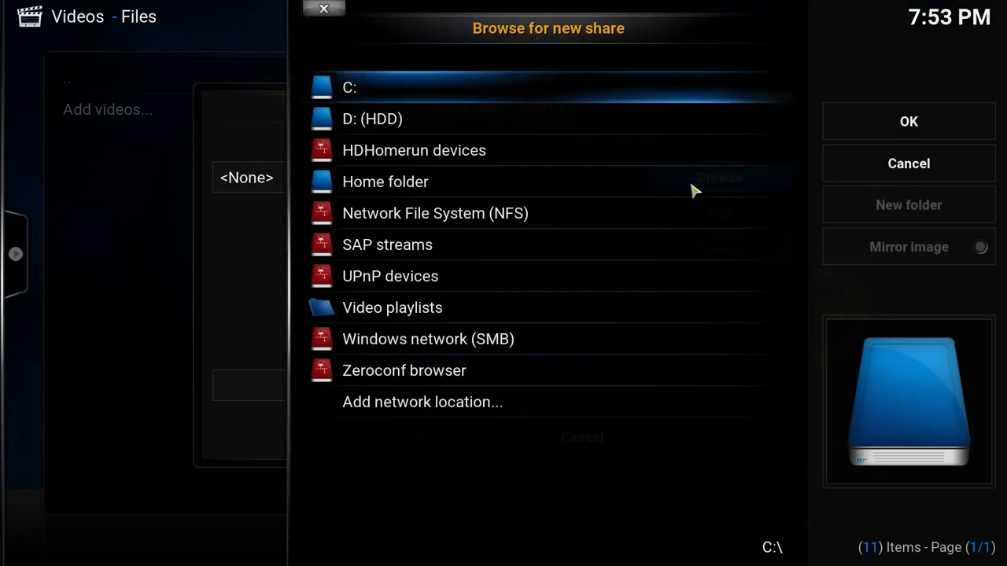
left_click(654, 215)
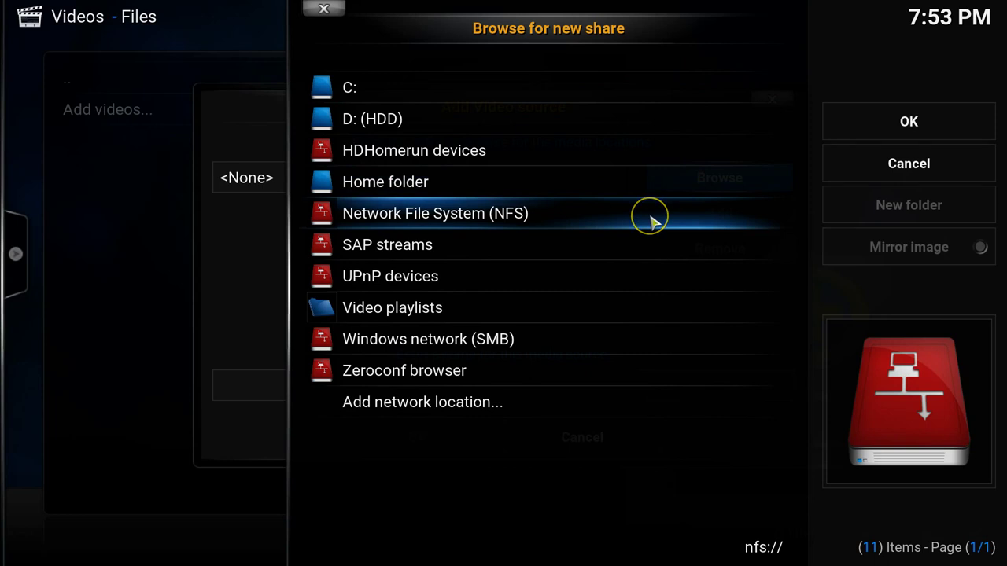
left_click(652, 222)
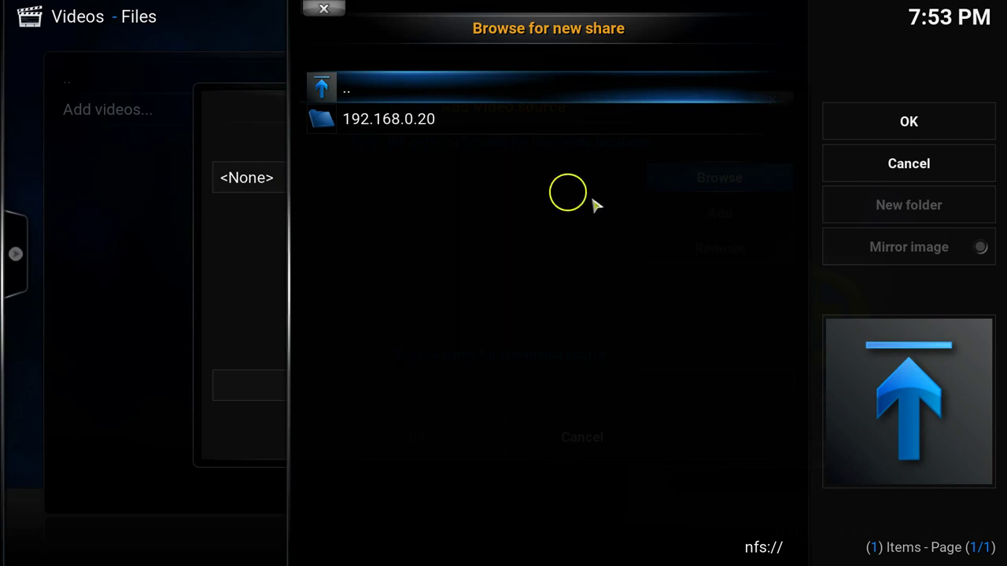
left_click(418, 134)
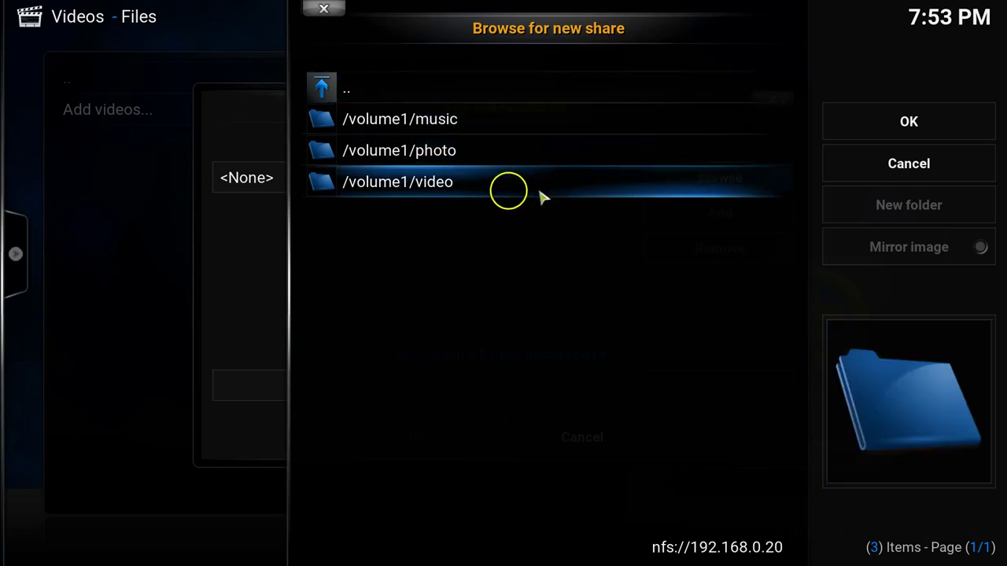
left_click(422, 187)
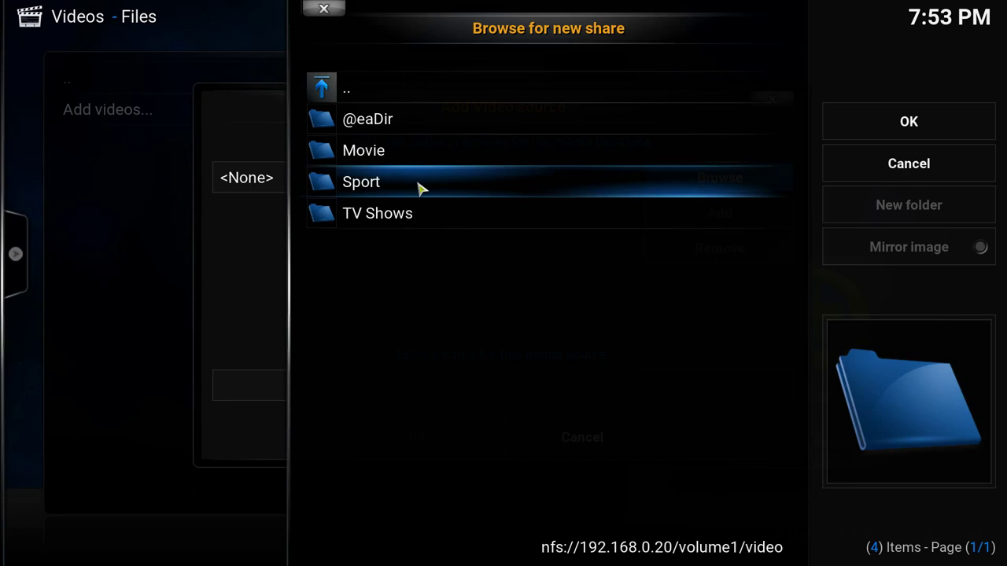
left_click(393, 152)
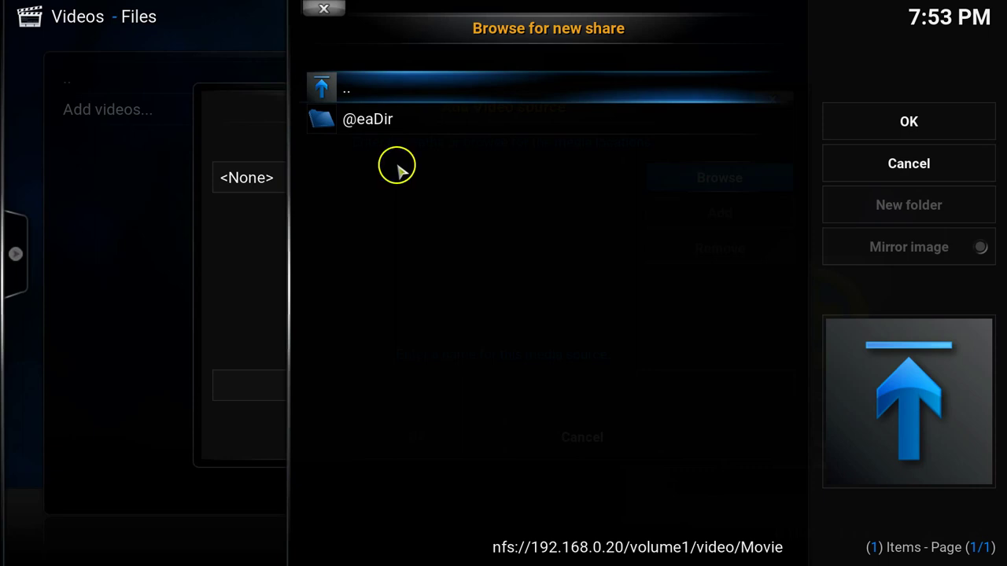
left_click(910, 126)
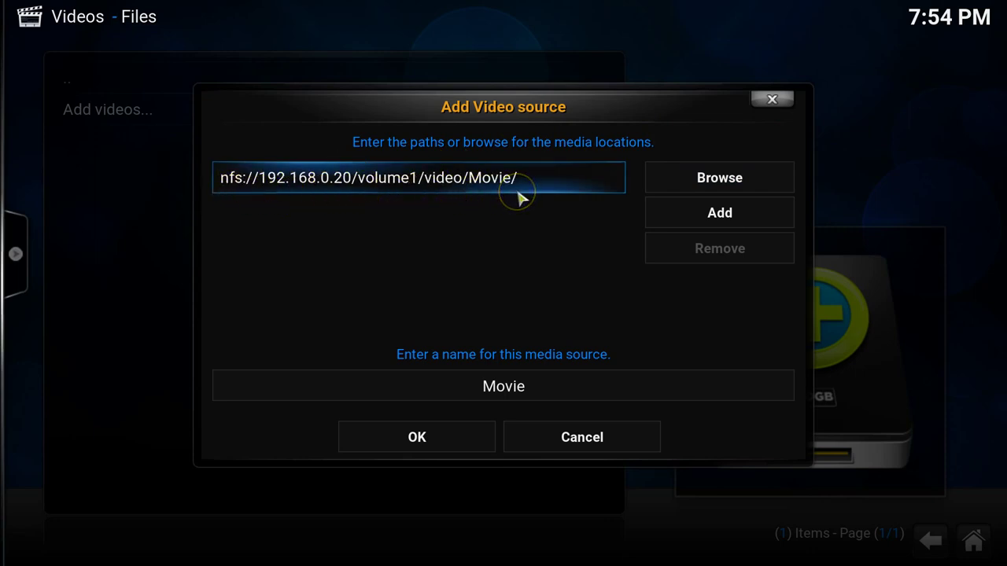
Step: Rename the source to 'Movies' and confirm it
left_click(533, 379)
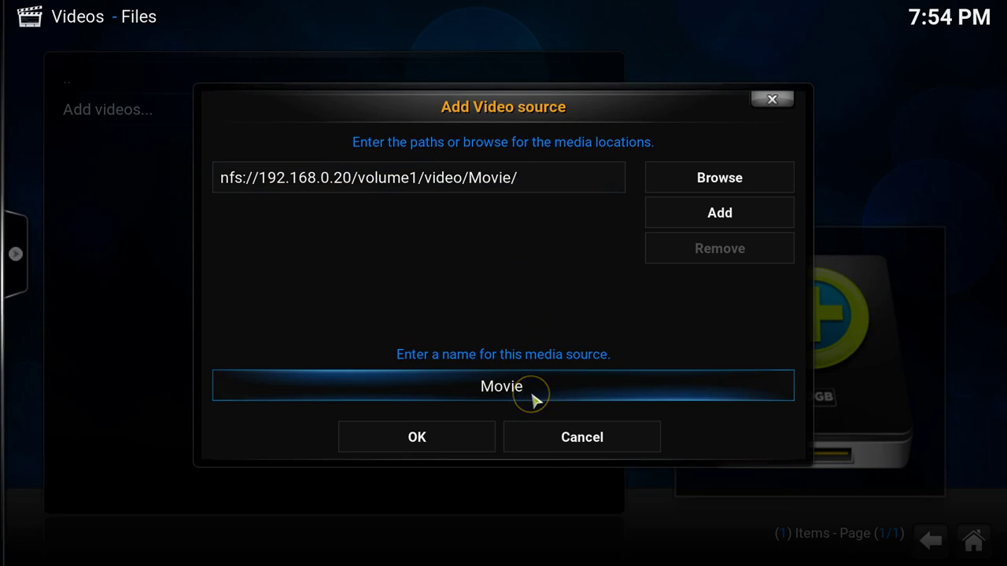
type("s")
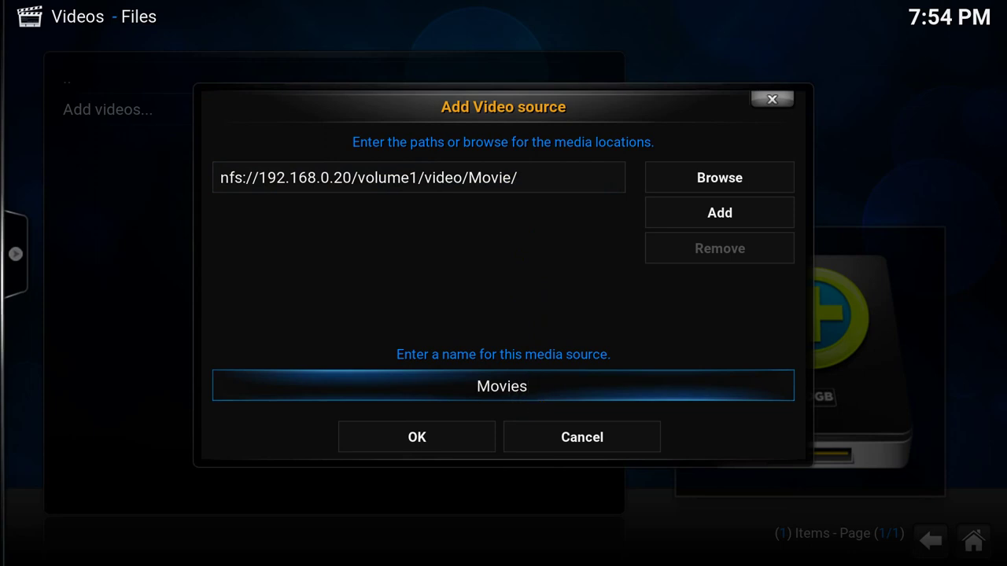
left_click(451, 443)
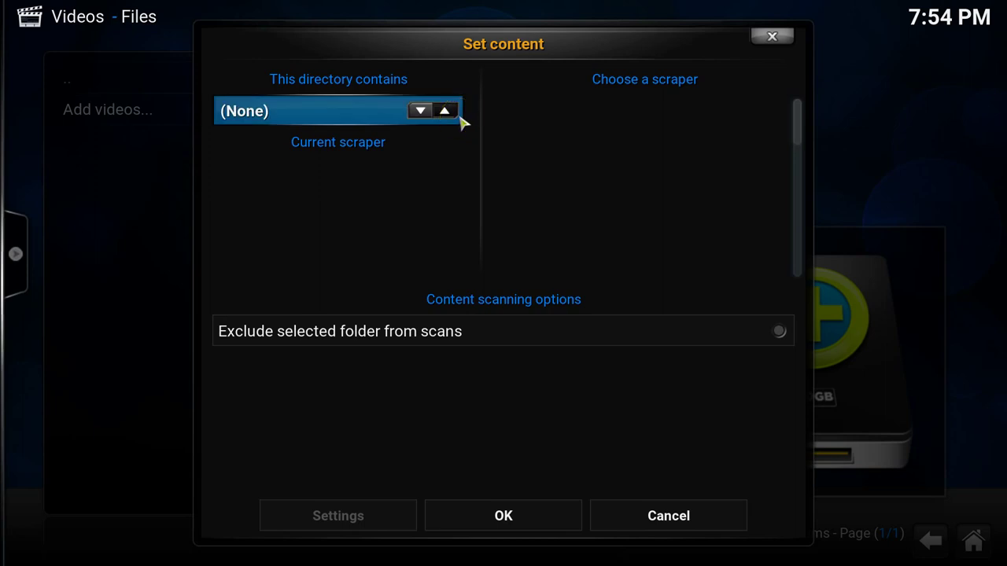
Step: Set the Movies folder to contain Movies from The Movie Database, declining the refresh
left_click(445, 111)
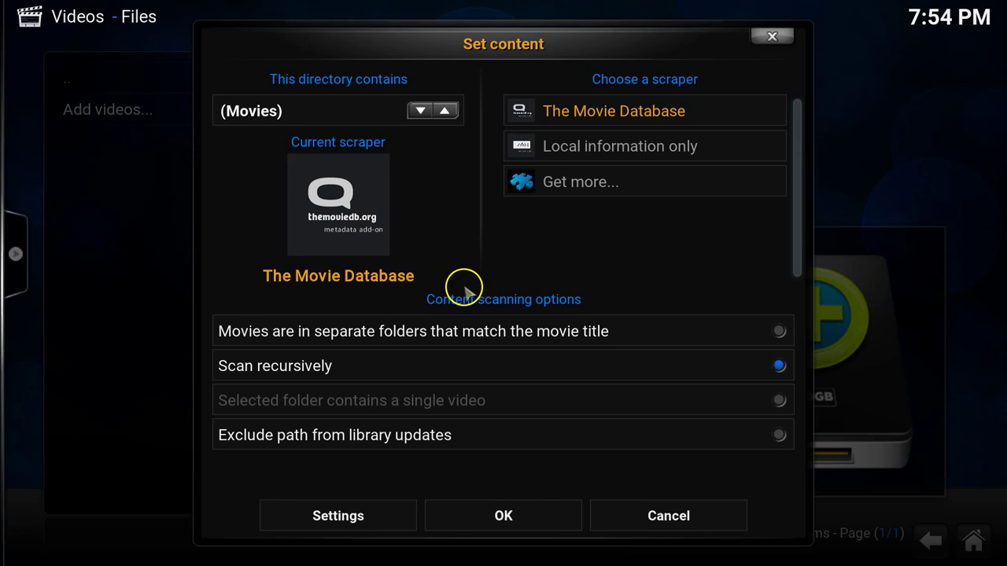
left_click(496, 518)
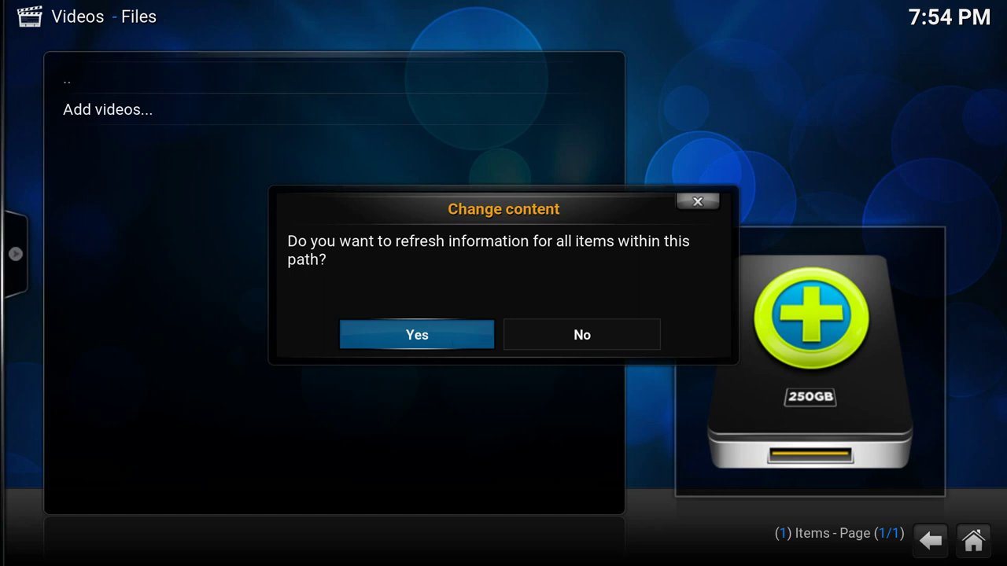
left_click(563, 345)
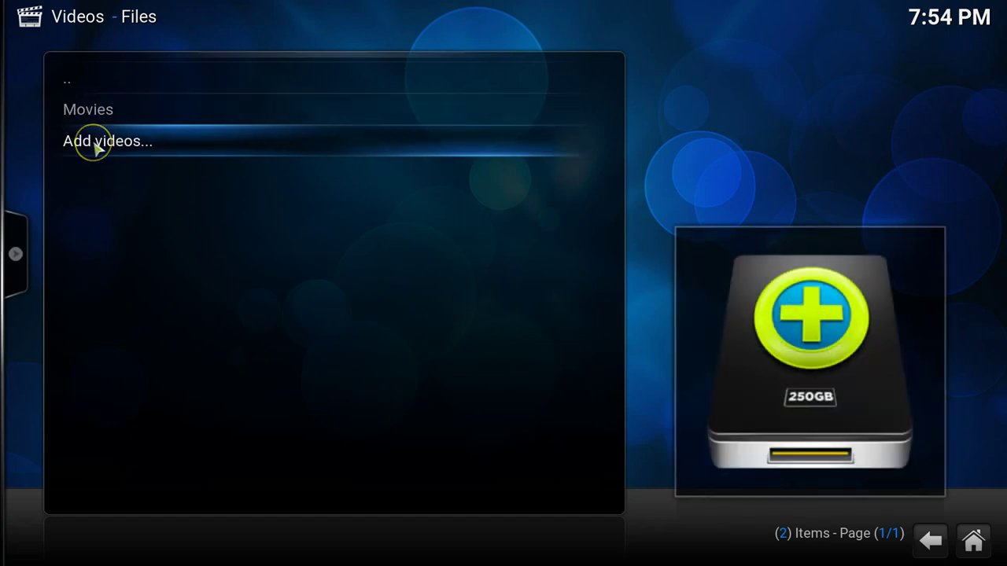
Step: Add another source with path nfs://192.168.0.20/volume1/video/TV Shows/ via NFS browsing
left_click(95, 145)
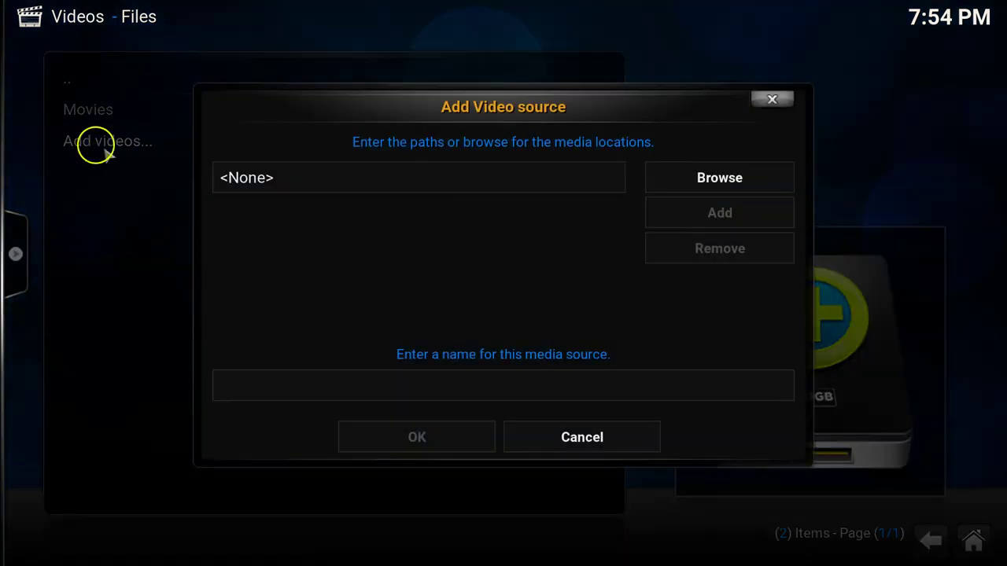
left_click(667, 181)
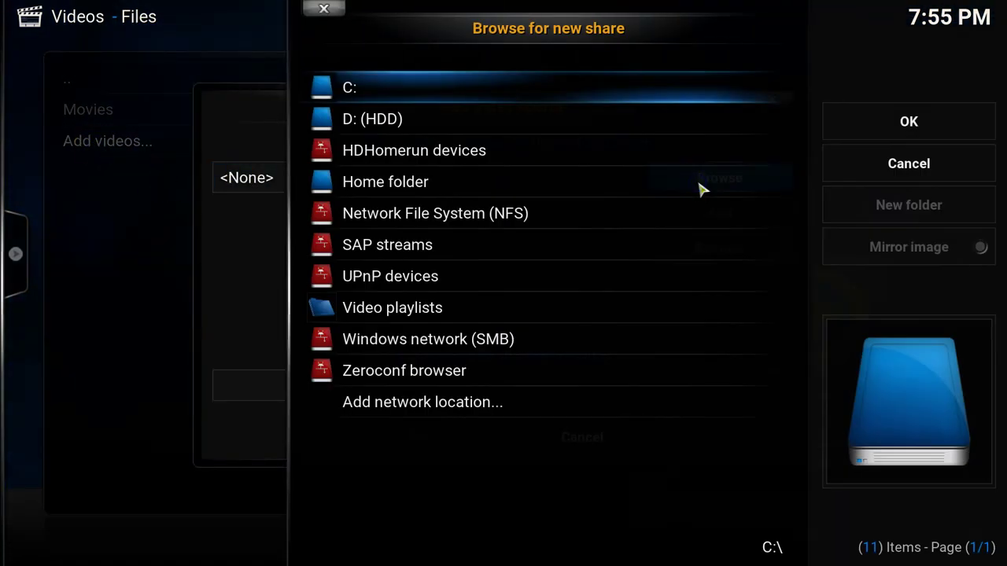
left_click(577, 223)
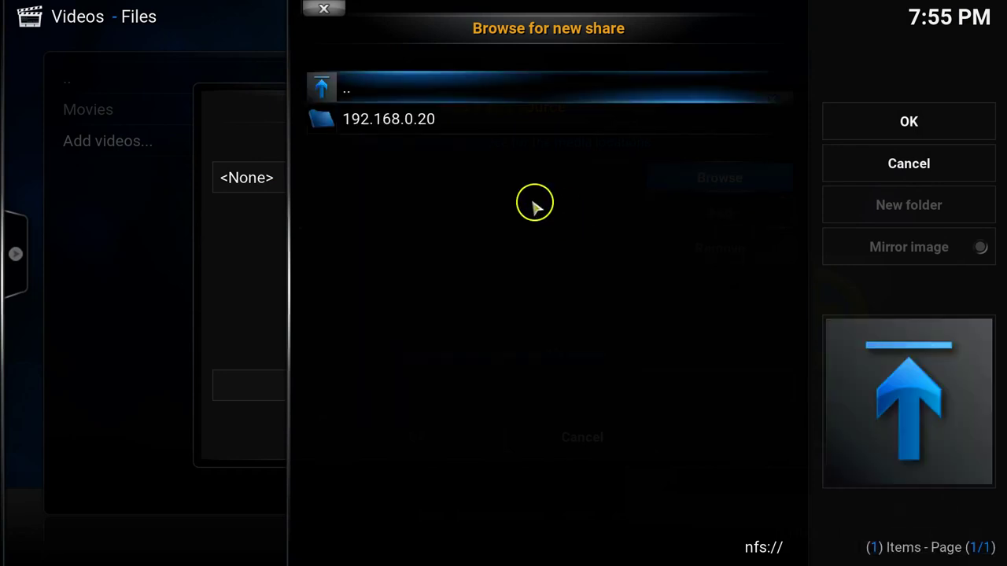
left_click(443, 131)
left_click(438, 178)
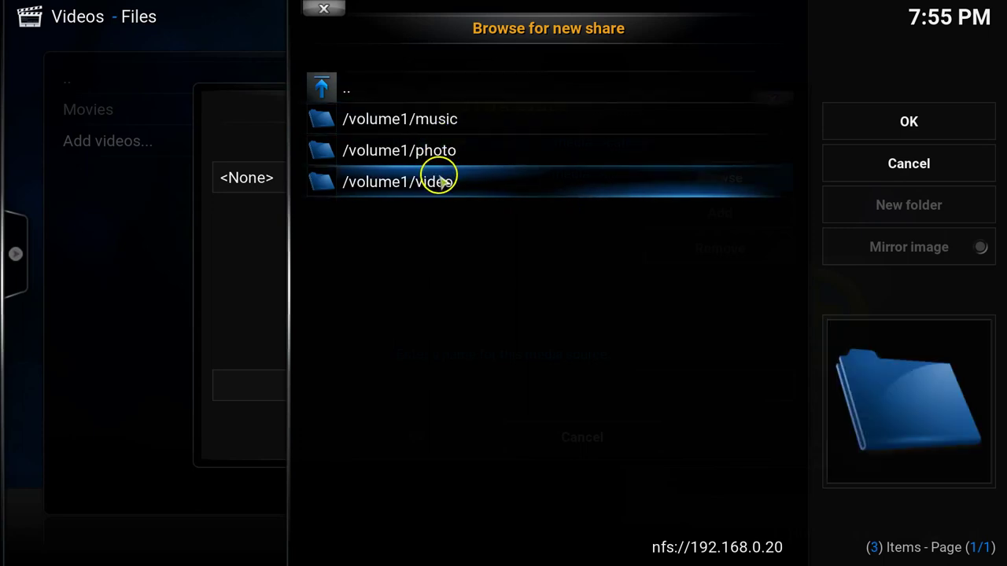
left_click(396, 199)
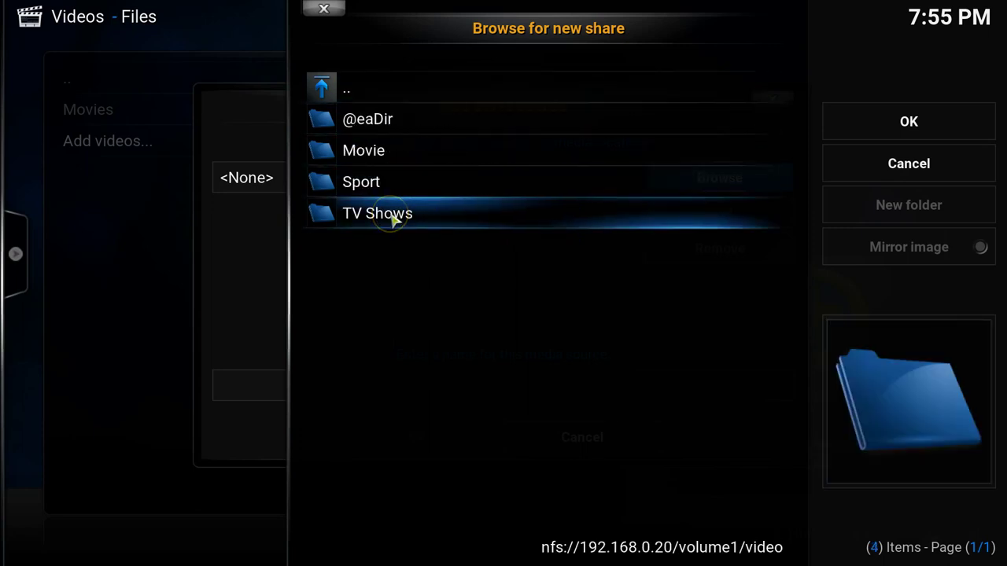
left_click(392, 218)
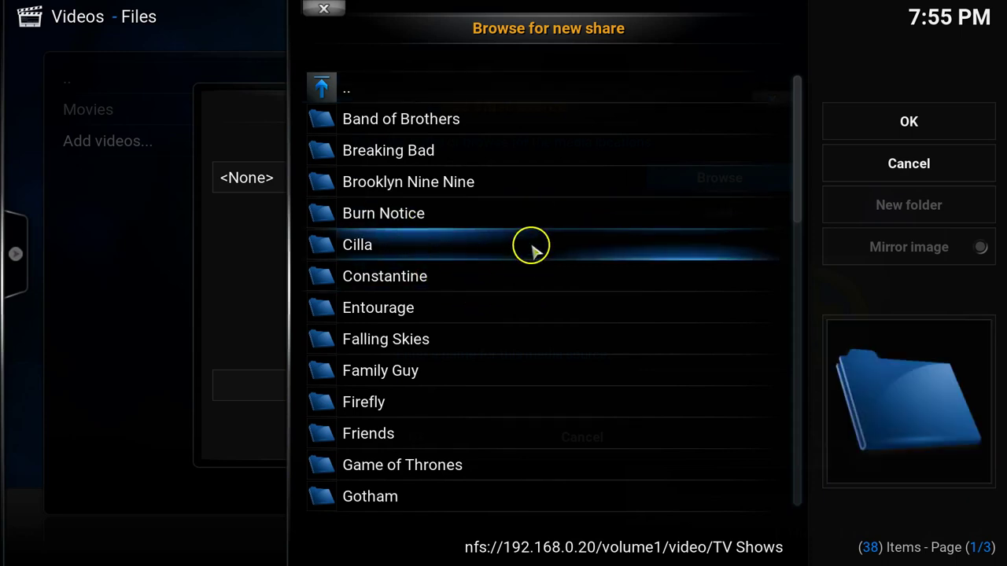
left_click(587, 231)
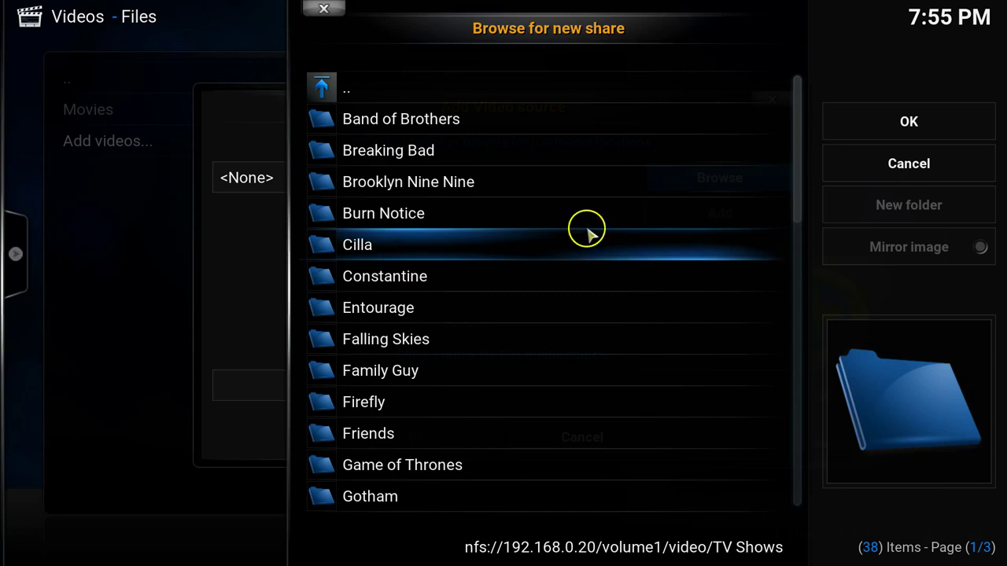
left_click(893, 122)
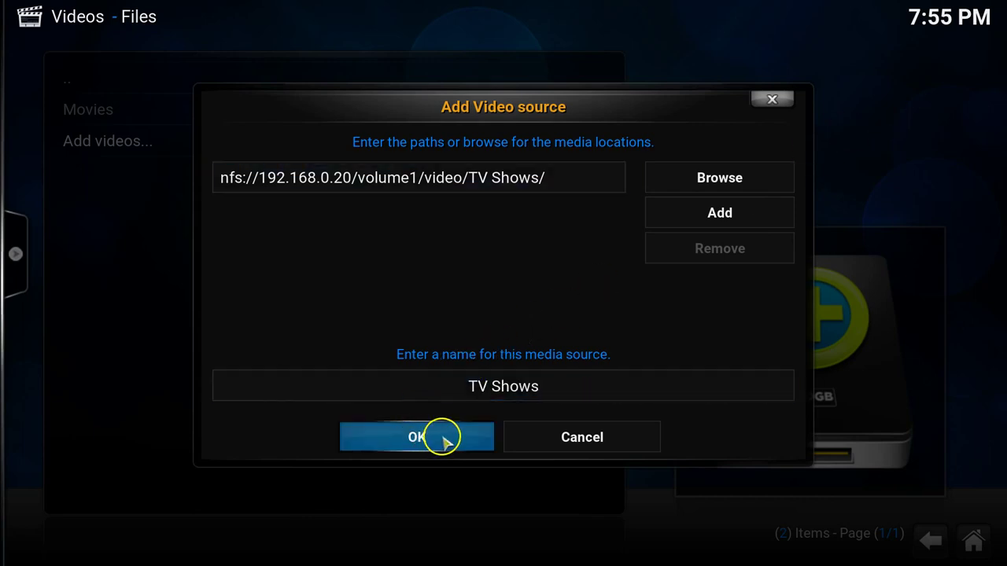
Step: Confirm the new source with the name TV Shows
left_click(480, 389)
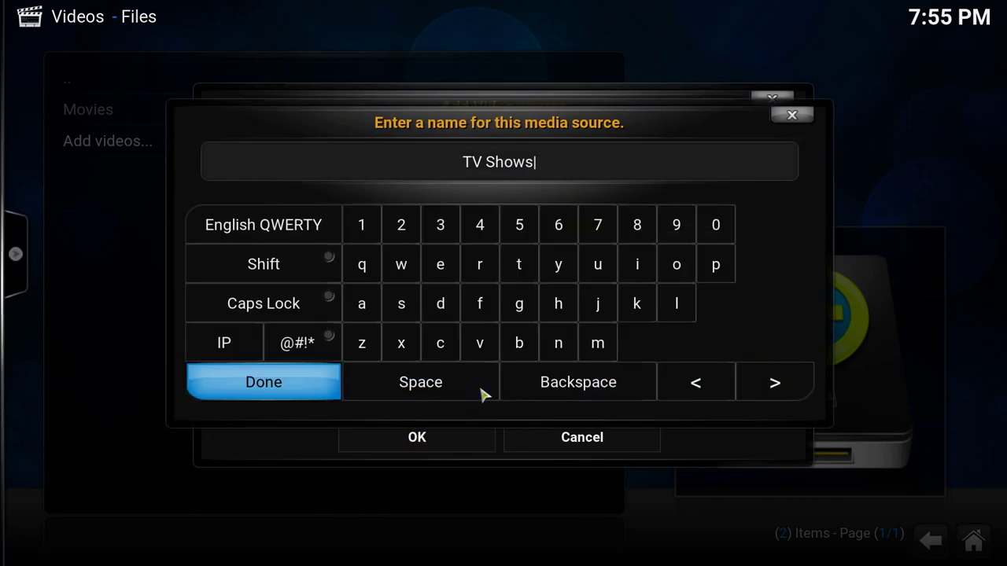
left_click(302, 384)
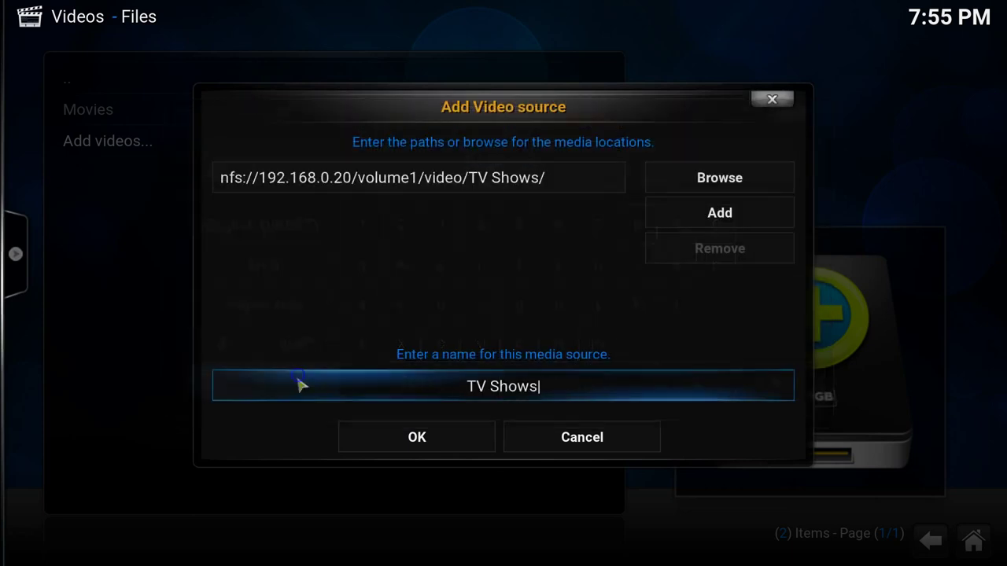
left_click(375, 429)
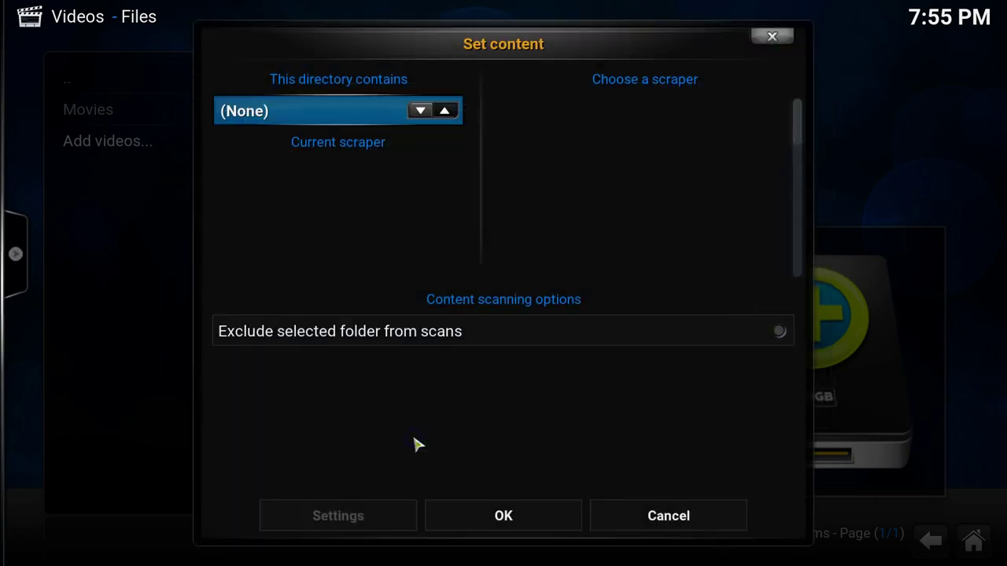
Step: Set its content to TV shows scraped by The TVDB, declining the refresh
left_click(445, 111)
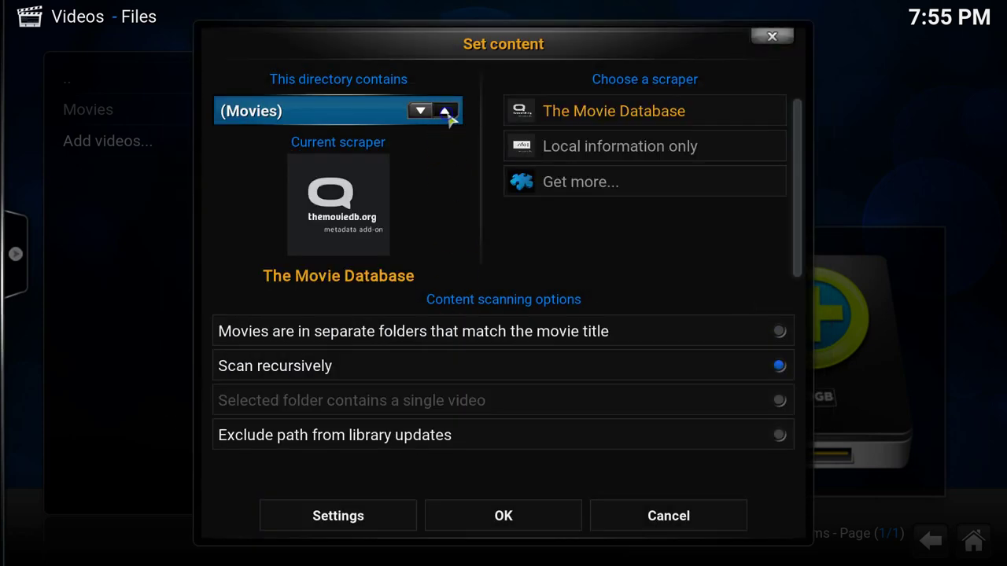
left_click(445, 111)
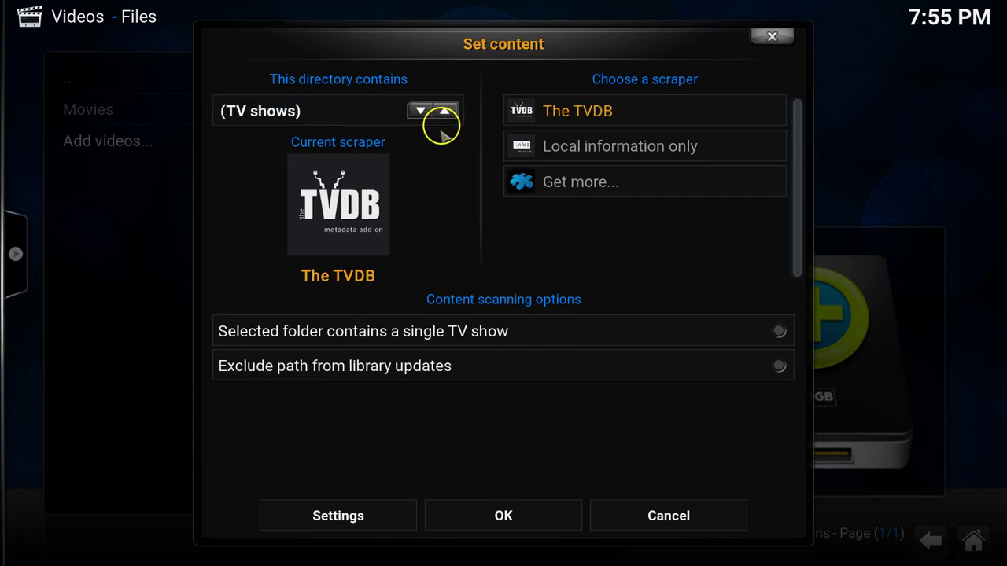
left_click(510, 516)
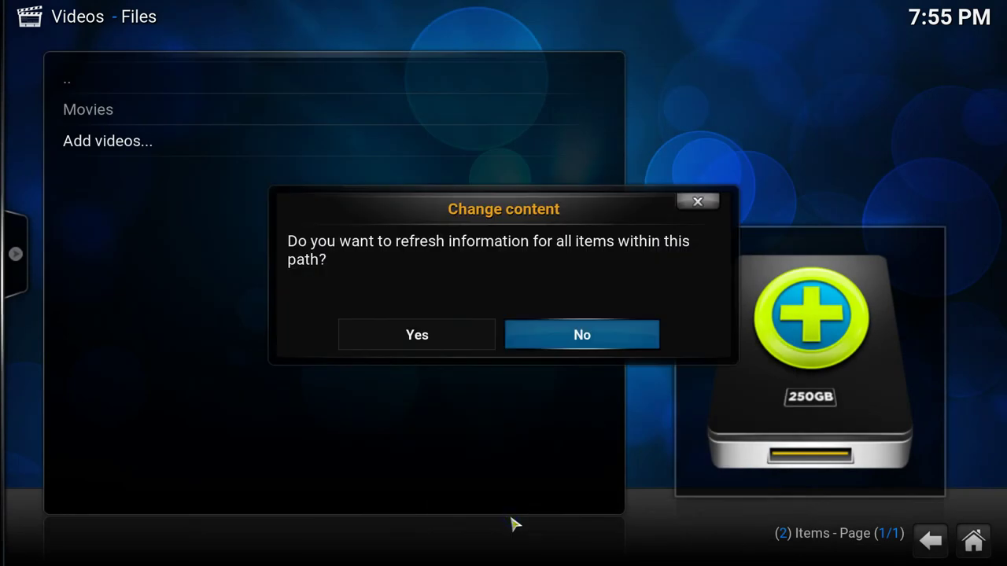
left_click(564, 336)
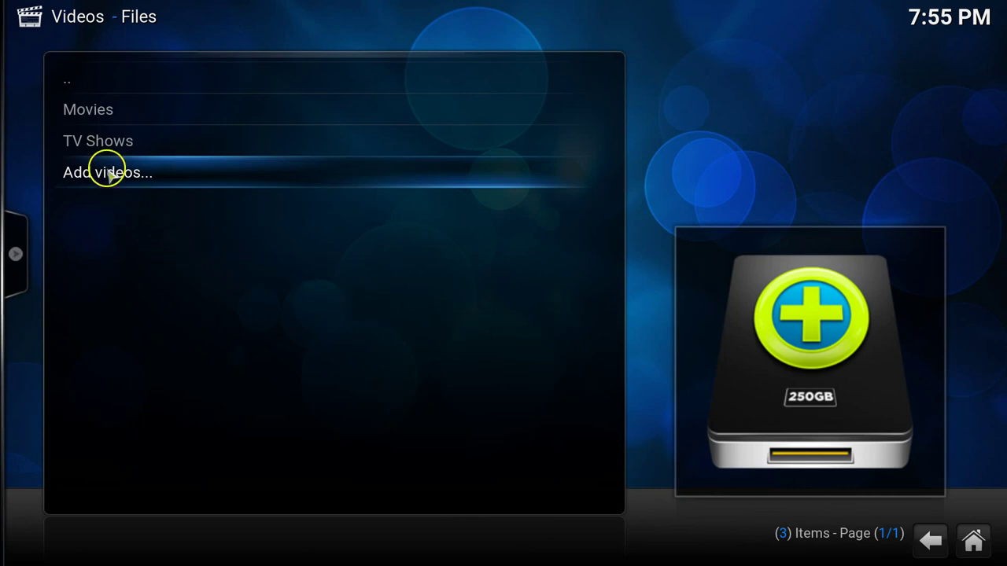
right_click(103, 119)
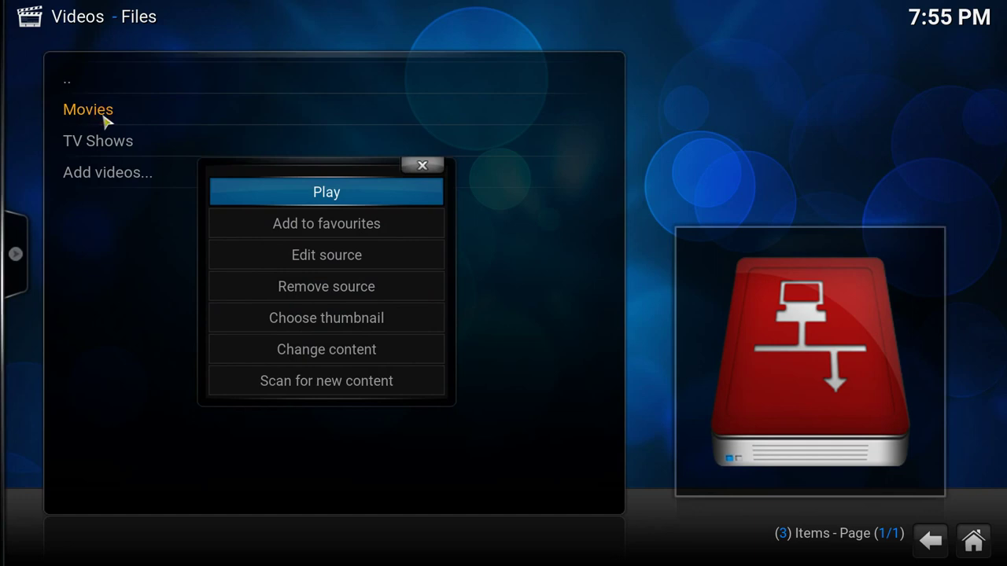
left_click(379, 318)
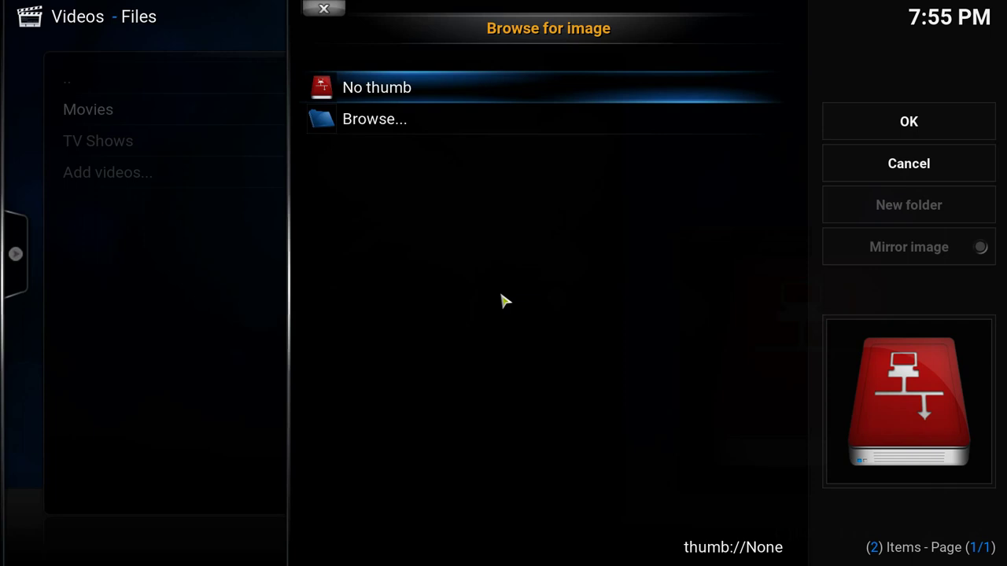
left_click(875, 174)
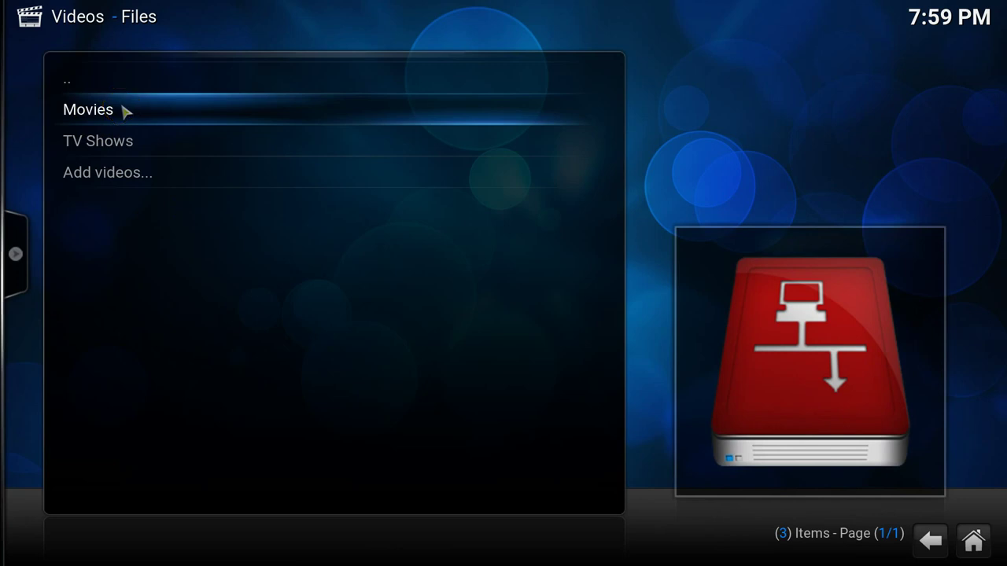
Step: Open the NAS Movies source and scroll its 472-item list to the top, where 2 Guns.mp4 is
left_click(124, 111)
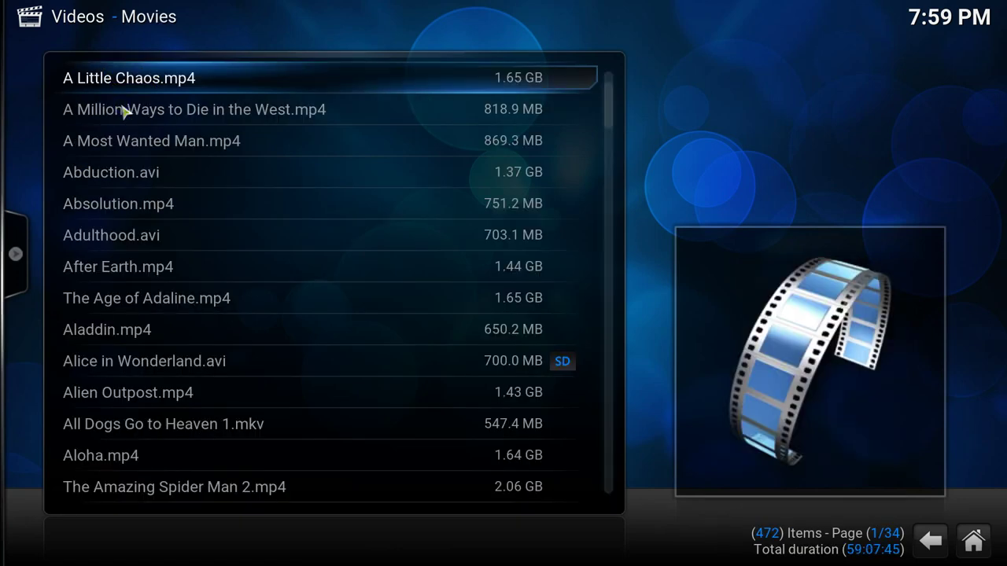
scroll(134, 138, "up", 7)
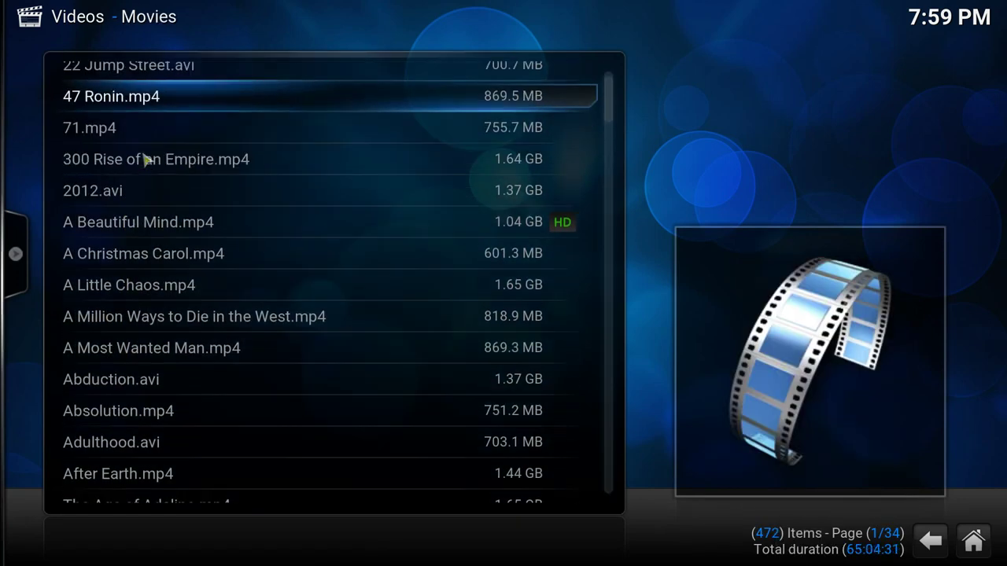
scroll(146, 160, "up", 5)
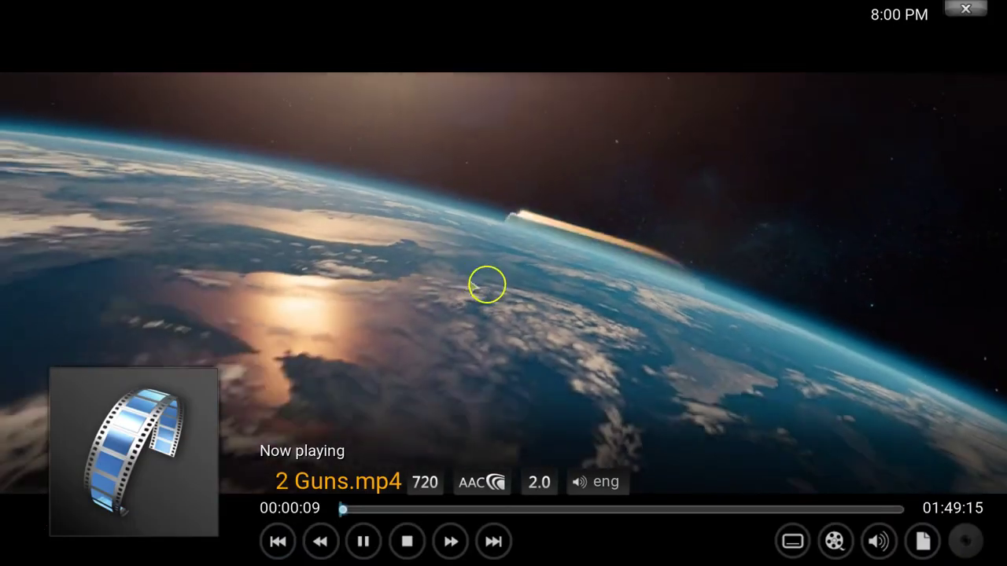
Step: Seek 2 Guns to about 00:30:55, pause it, and exit full-screen to the Movies list
key("Left")
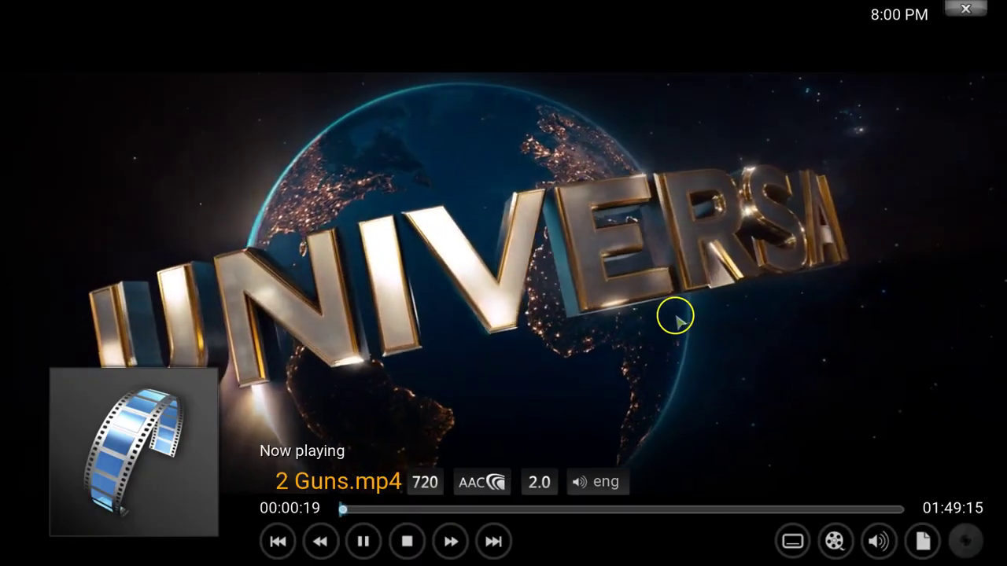
left_click(500, 508)
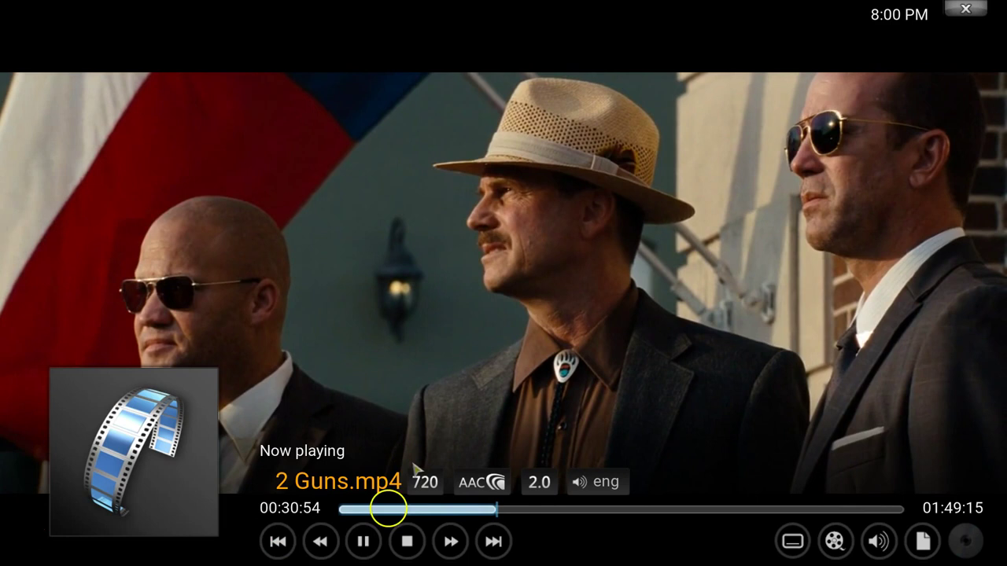
left_click(364, 543)
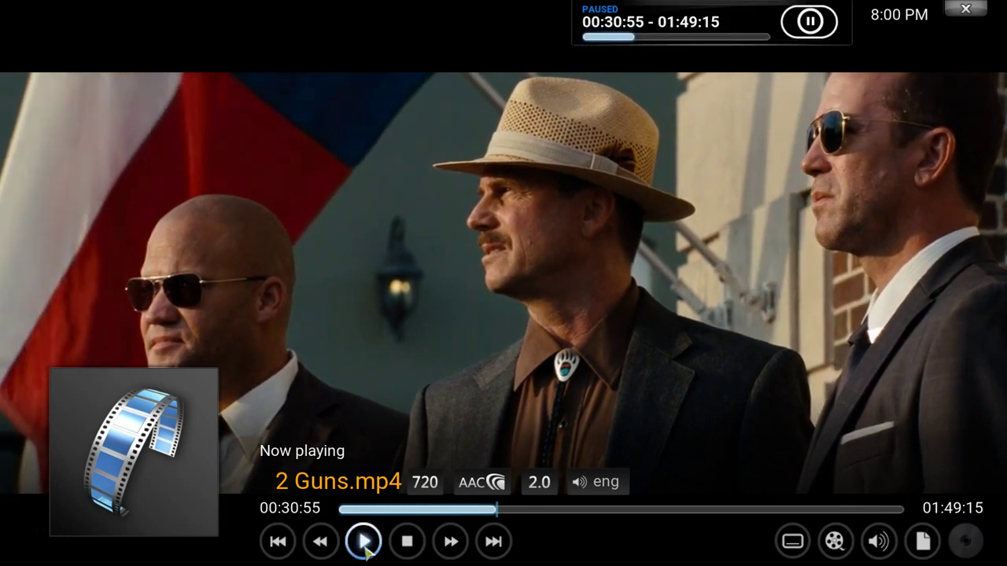
left_click(966, 8)
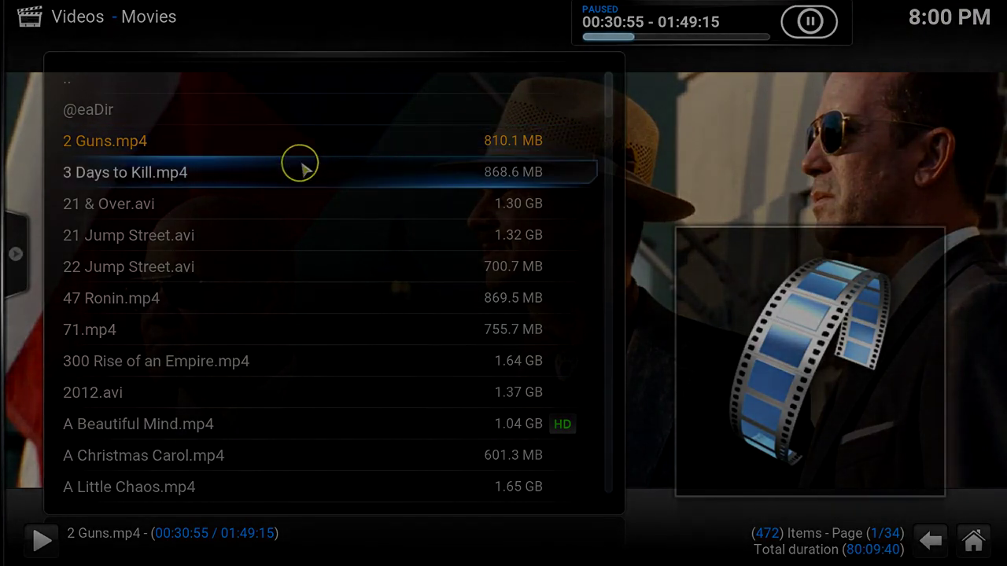